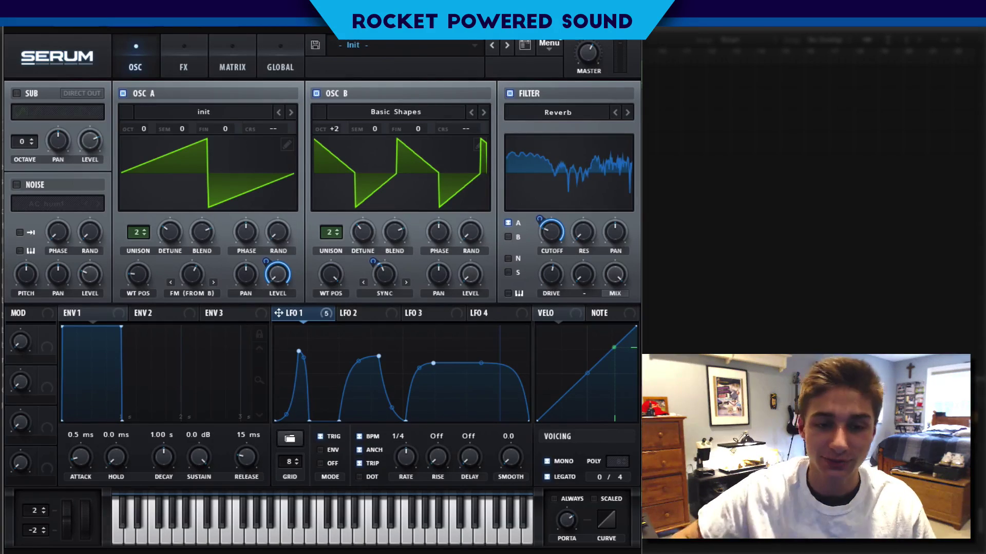
Step: Initialize the preset, and set up an enabled oscillator B with the Analog Basic Shapes wavetable at its sawtooth shape
{"action": "left_click", "coordinate": [549, 43]}
{"action": "left_click", "coordinate": [581, 108]}
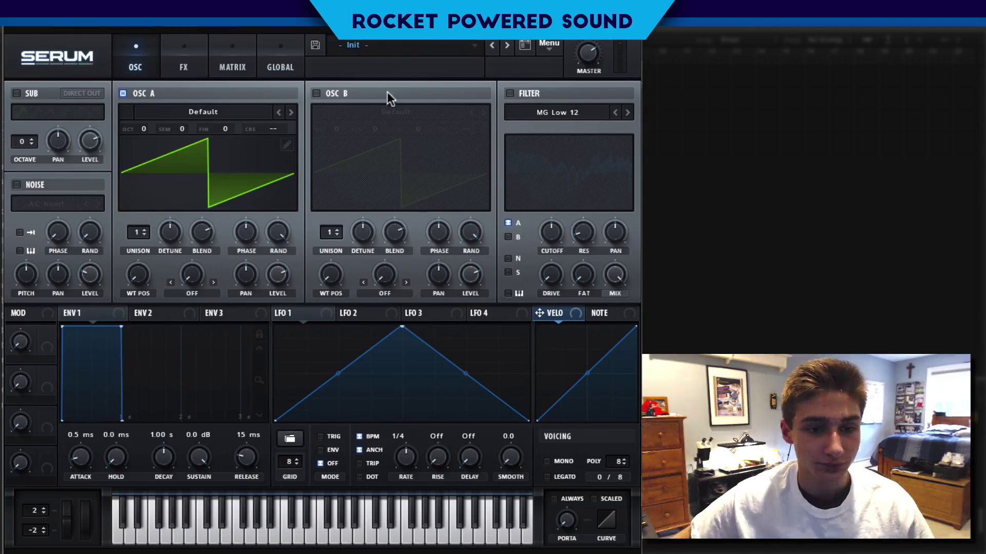
{"action": "left_click", "coordinate": [316, 94]}
{"action": "left_click", "coordinate": [380, 113]}
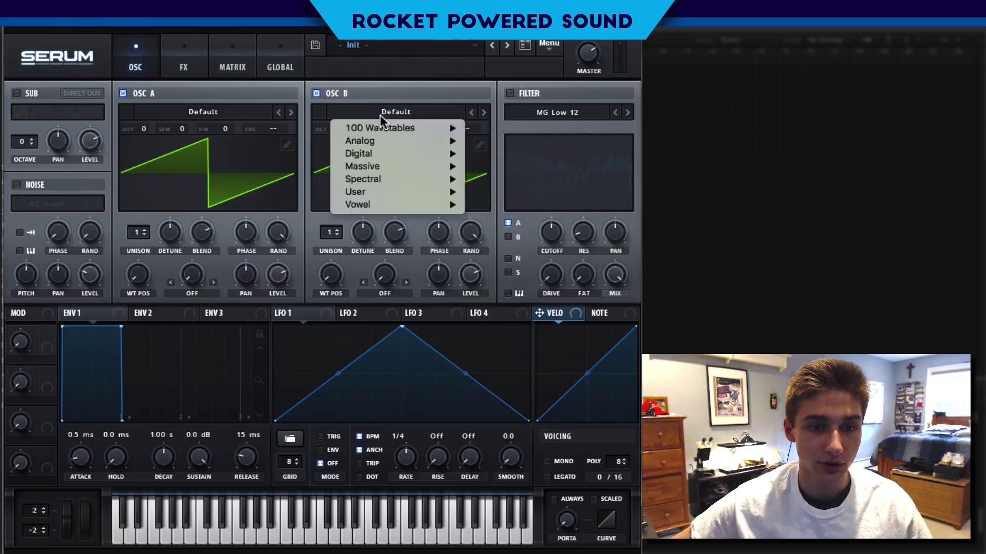
{"action": "mouse_move", "coordinate": [391, 141]}
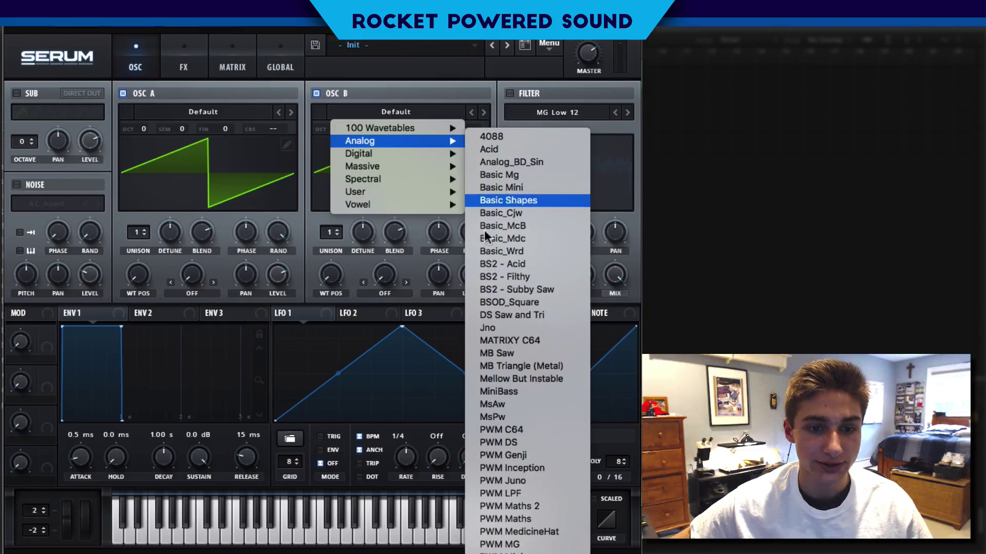
{"action": "left_click", "coordinate": [507, 200]}
{"action": "left_click_drag", "start_coordinate": [322, 251], "coordinate": [313, 226]}
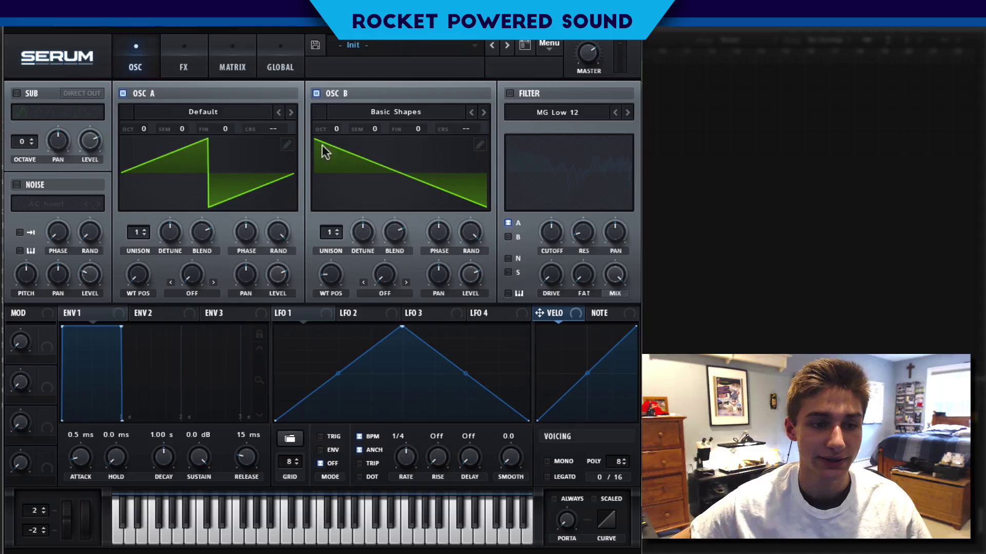
Step: With oscillator B switched off, set oscillator A's warp mode to FM (from B) and raise the FM amount
{"action": "left_click", "coordinate": [317, 94]}
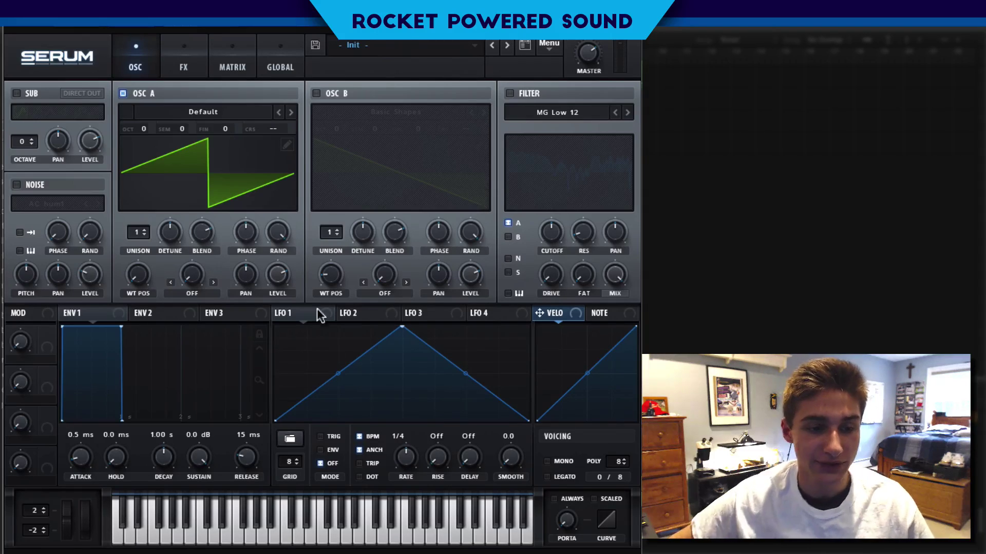
{"action": "left_click", "coordinate": [163, 296]}
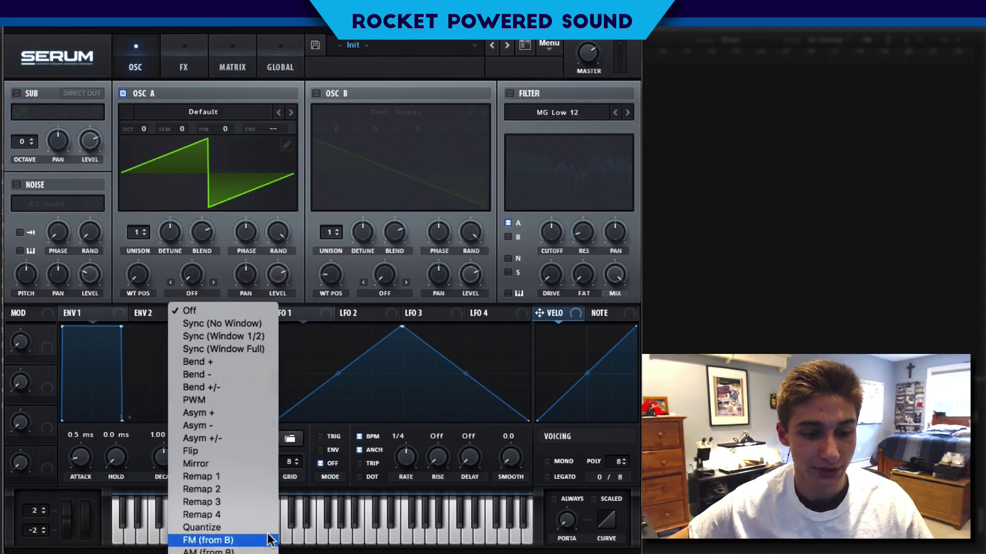
{"action": "left_click", "coordinate": [215, 537]}
{"action": "mouse_move", "coordinate": [195, 279]}
{"action": "left_click_drag", "start_coordinate": [193, 276], "coordinate": [205, 184]}
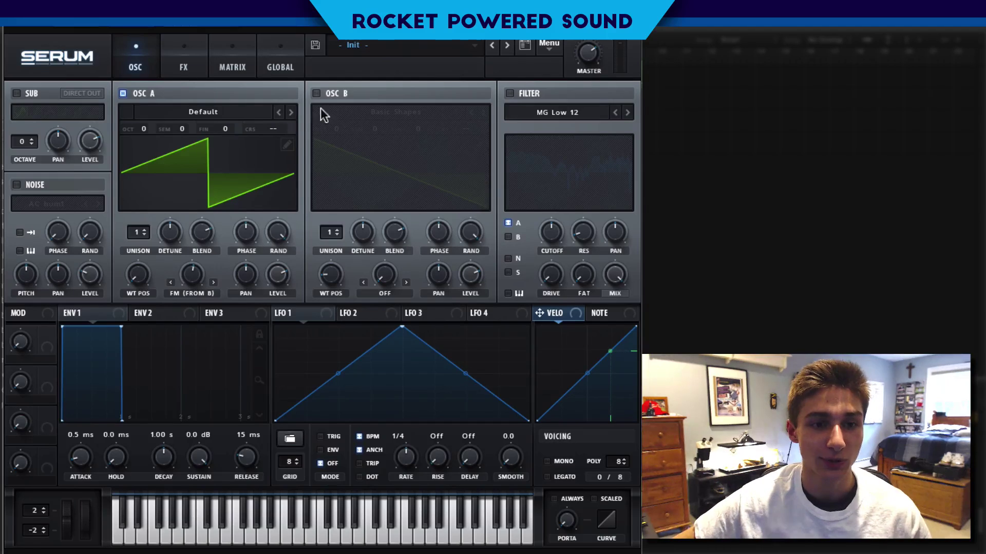
Step: Leave oscillator B enabled and turn up oscillator A's FM (from B) amount past the middle
{"action": "left_click", "coordinate": [316, 93]}
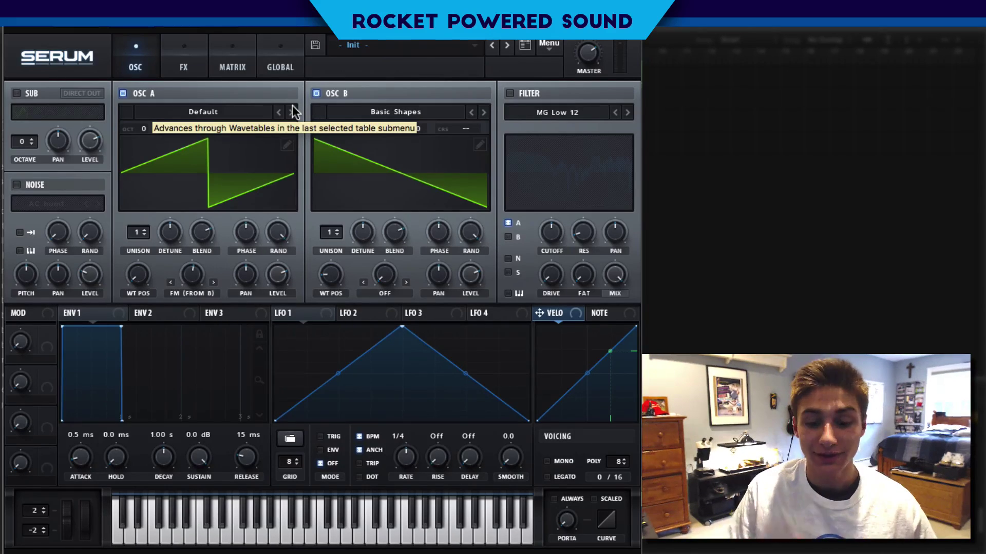
{"action": "left_click", "coordinate": [316, 93]}
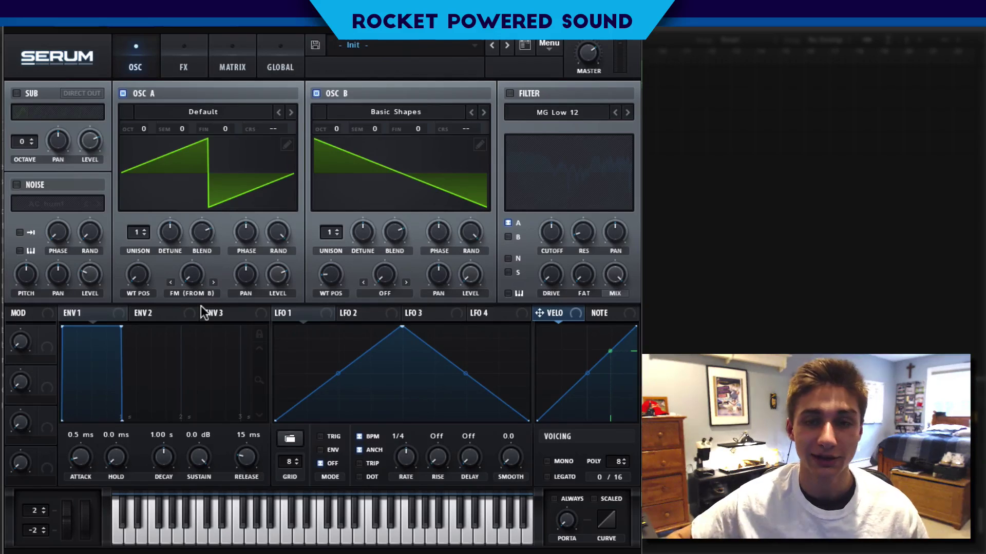
{"action": "left_click_drag", "start_coordinate": [188, 279], "coordinate": [201, 188]}
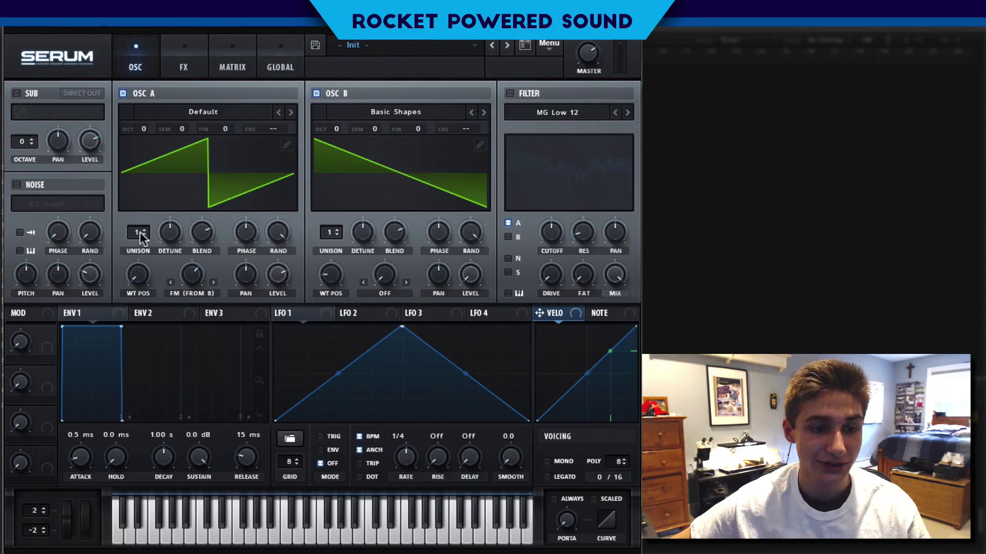
Step: Turn the random phase of oscillators A and B down to zero
{"action": "left_click_drag", "start_coordinate": [279, 234], "coordinate": [248, 377]}
{"action": "left_click_drag", "start_coordinate": [470, 230], "coordinate": [402, 390]}
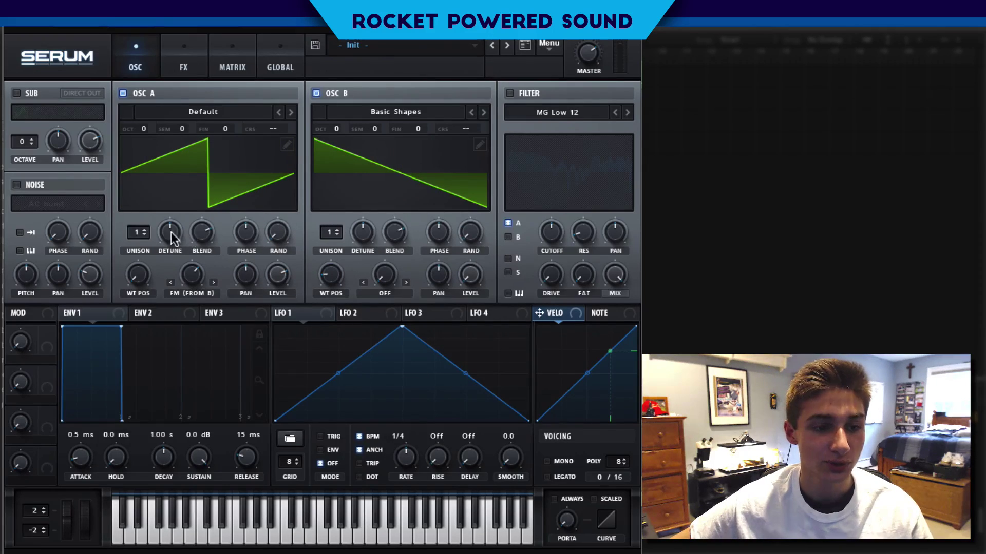
Step: Set both oscillators to 2 unison voices and lower the unison detune on each
{"action": "left_click_drag", "start_coordinate": [136, 232], "coordinate": [134, 218]}
{"action": "left_click_drag", "start_coordinate": [330, 232], "coordinate": [327, 219]}
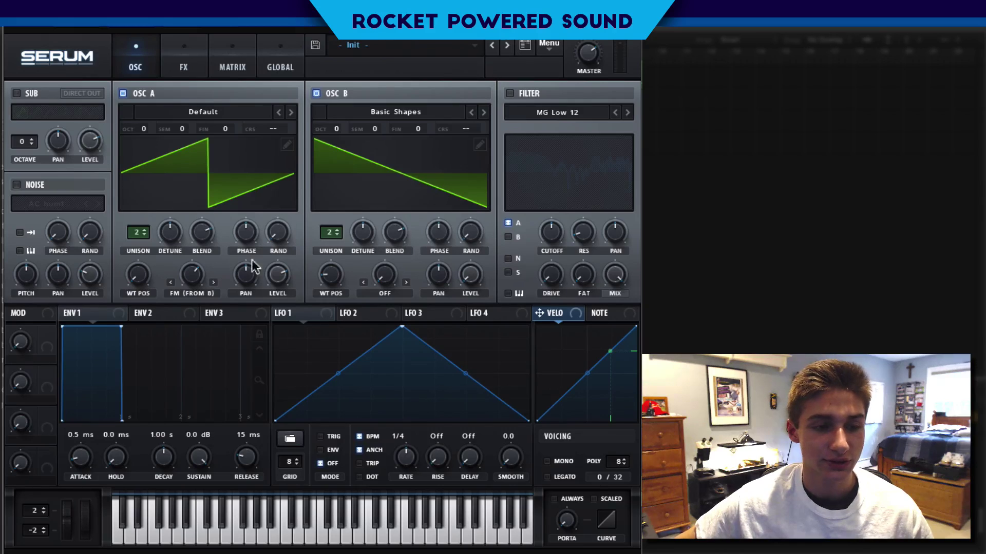
{"action": "left_click_drag", "start_coordinate": [167, 233], "coordinate": [144, 247]}
{"action": "mouse_move", "coordinate": [361, 232]}
{"action": "left_mouse_down"}
{"action": "mouse_move", "coordinate": [332, 239]}
{"action": "mouse_move", "coordinate": [345, 232]}
{"action": "left_mouse_up"}
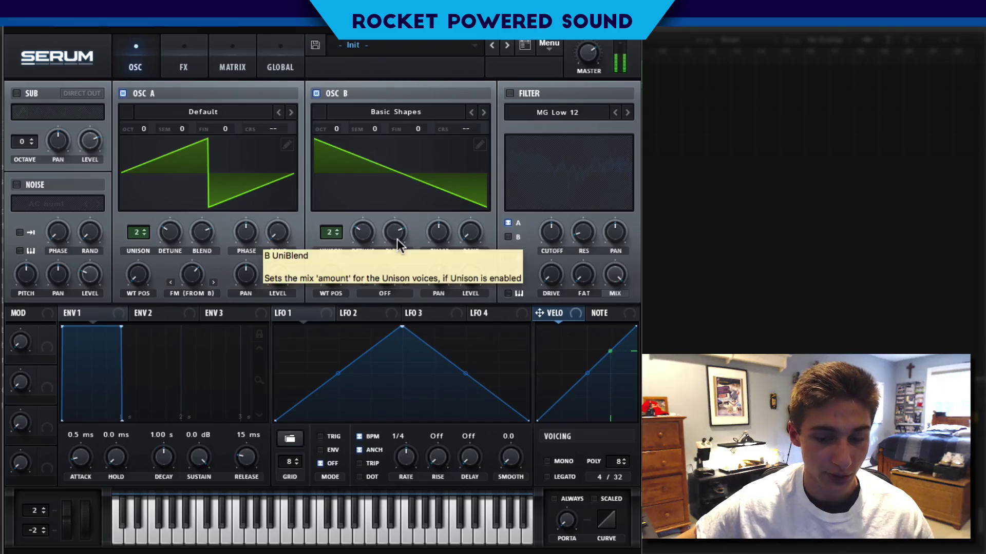
Step: Set oscillator B's warp mode to Sync (No Window) with a moderate amount, and raise its octave to +2
{"action": "left_click", "coordinate": [383, 293]}
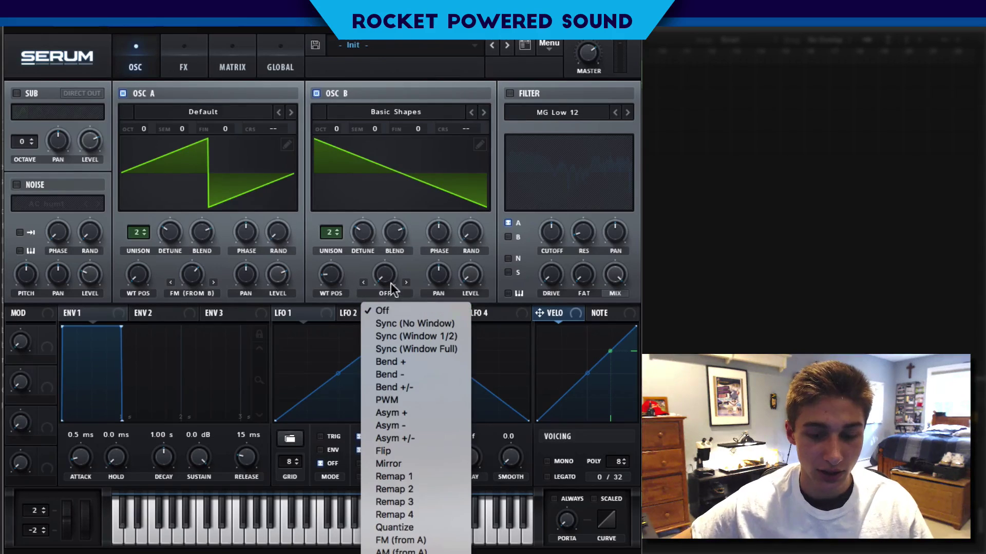
{"action": "left_click", "coordinate": [404, 325]}
{"action": "left_click_drag", "start_coordinate": [388, 277], "coordinate": [386, 210]}
{"action": "mouse_move", "coordinate": [391, 273]}
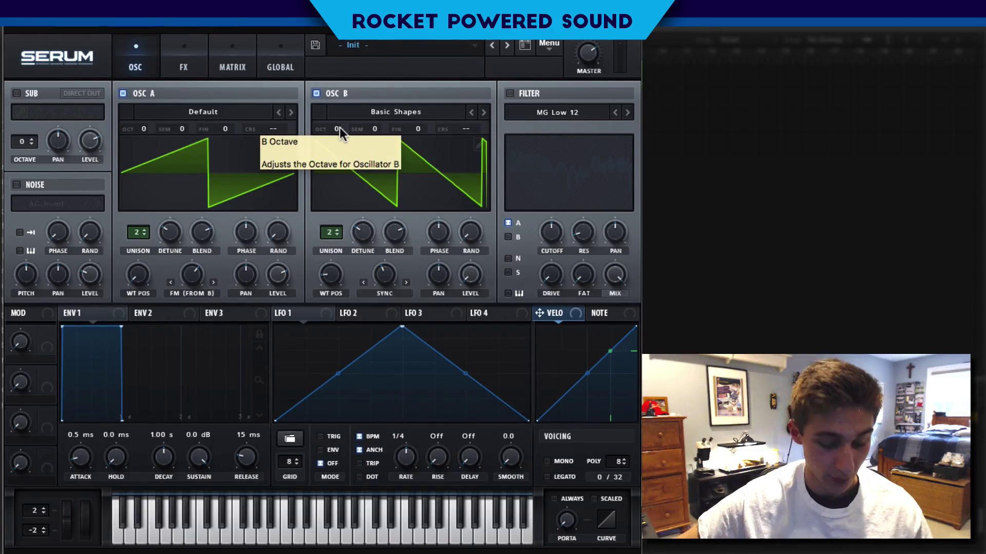
{"action": "left_click_drag", "start_coordinate": [340, 127], "coordinate": [344, 89]}
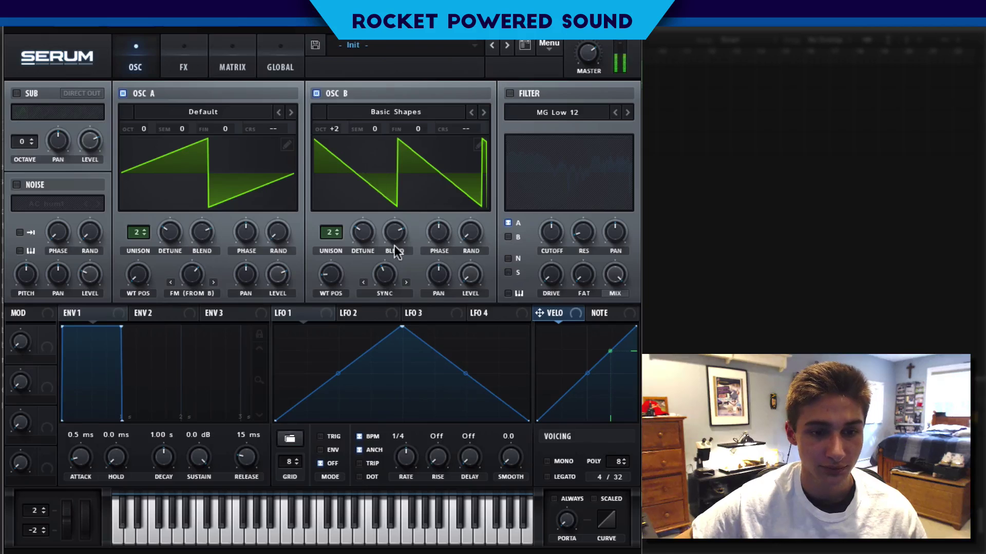
Step: Assign LFO 1 to oscillator B's sync amount and raise oscillator B's wavetable position to frame 7
{"action": "left_click_drag", "start_coordinate": [316, 311], "coordinate": [342, 277]}
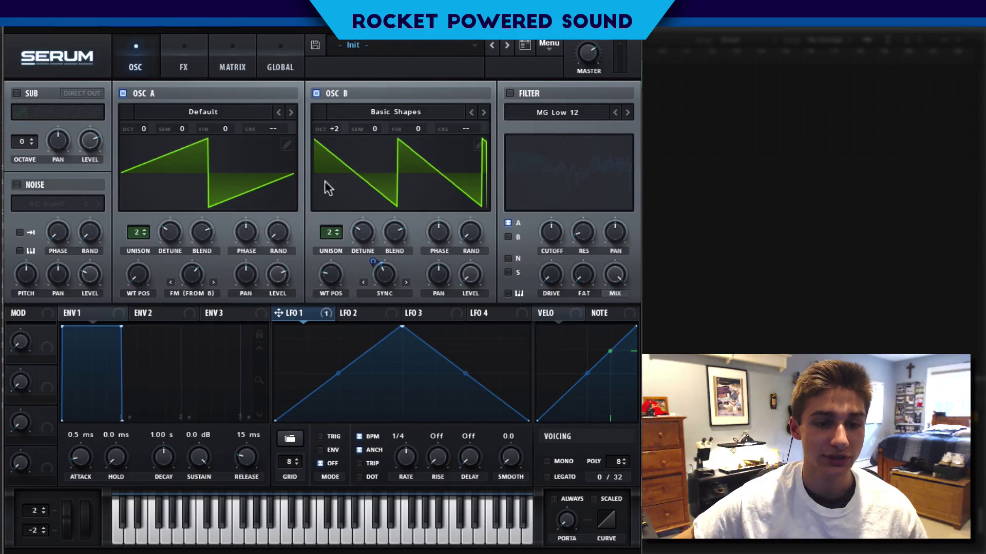
{"action": "left_click_drag", "start_coordinate": [333, 284], "coordinate": [354, 179]}
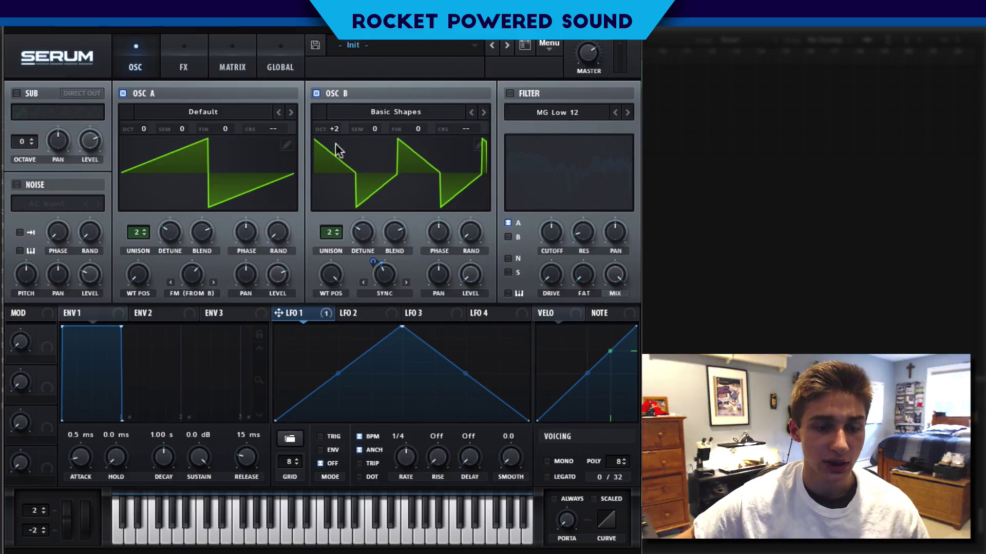
{"action": "left_click", "coordinate": [428, 174]}
{"action": "left_click", "coordinate": [443, 165]}
{"action": "left_click", "coordinate": [448, 170]}
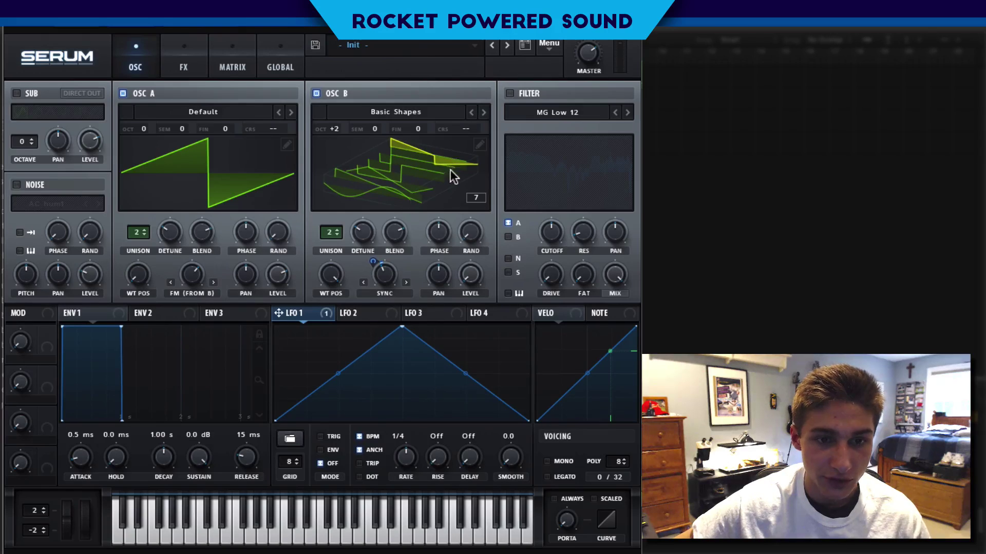
{"action": "left_click", "coordinate": [451, 168]}
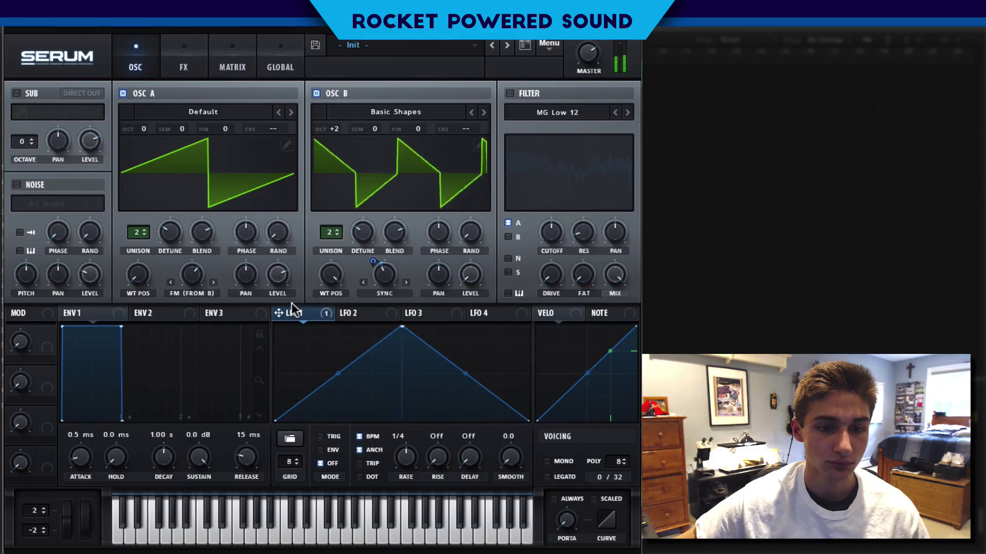
{"action": "left_click_drag", "start_coordinate": [331, 276], "coordinate": [259, 313]}
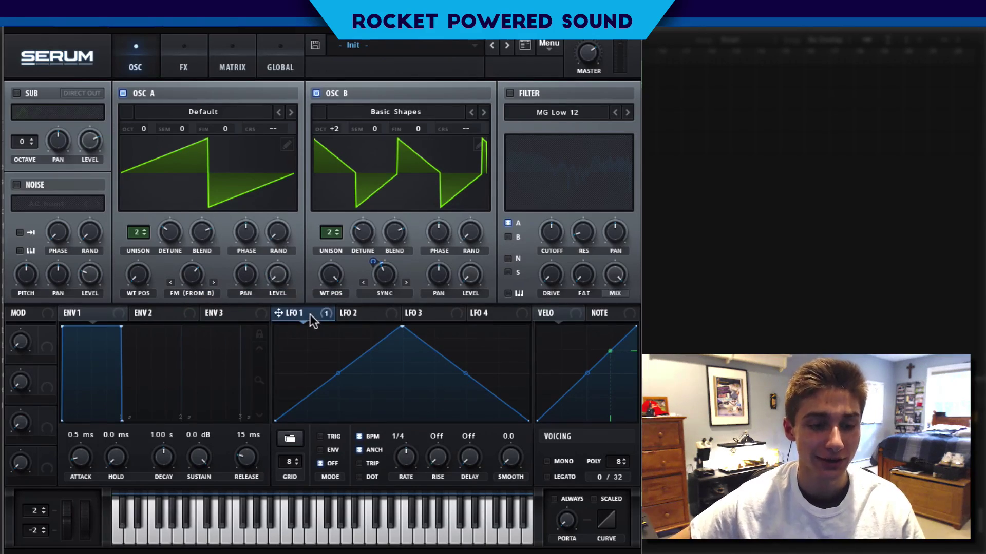
Step: Assign LFO 1 to oscillator A's level, modulating the full range up from zero
{"action": "mouse_move", "coordinate": [323, 315]}
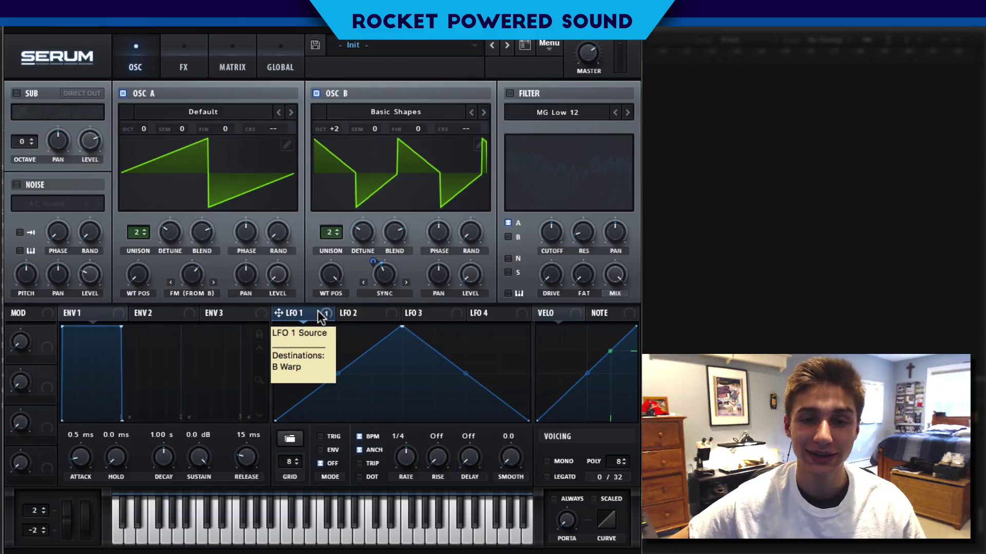
{"action": "left_click_drag", "start_coordinate": [312, 311], "coordinate": [281, 285]}
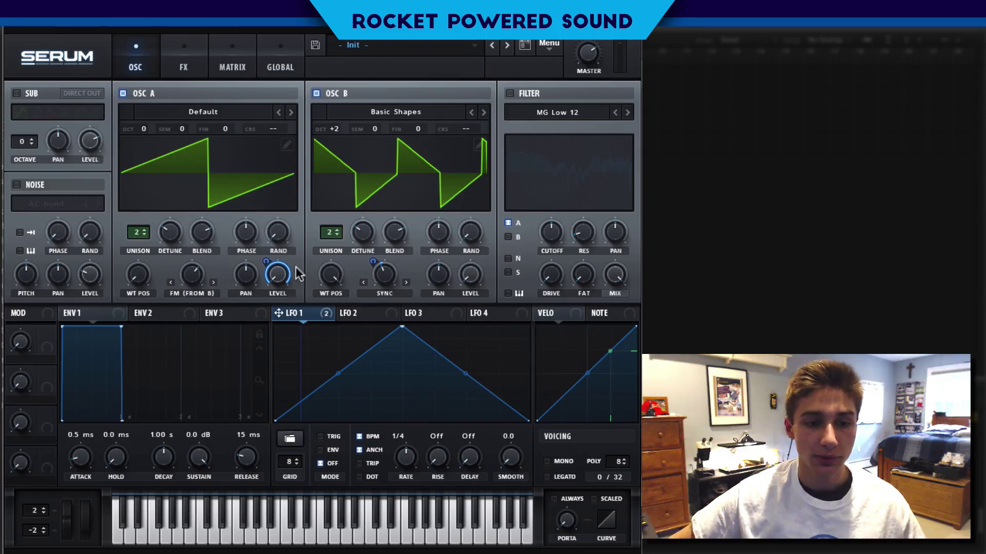
{"action": "left_click_drag", "start_coordinate": [264, 266], "coordinate": [263, 266]}
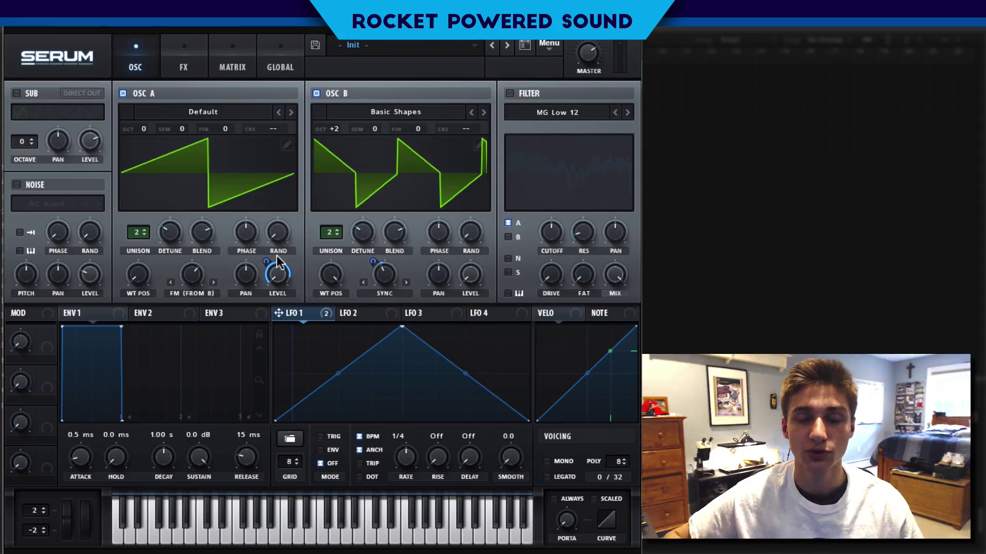
{"action": "mouse_move", "coordinate": [277, 255]}
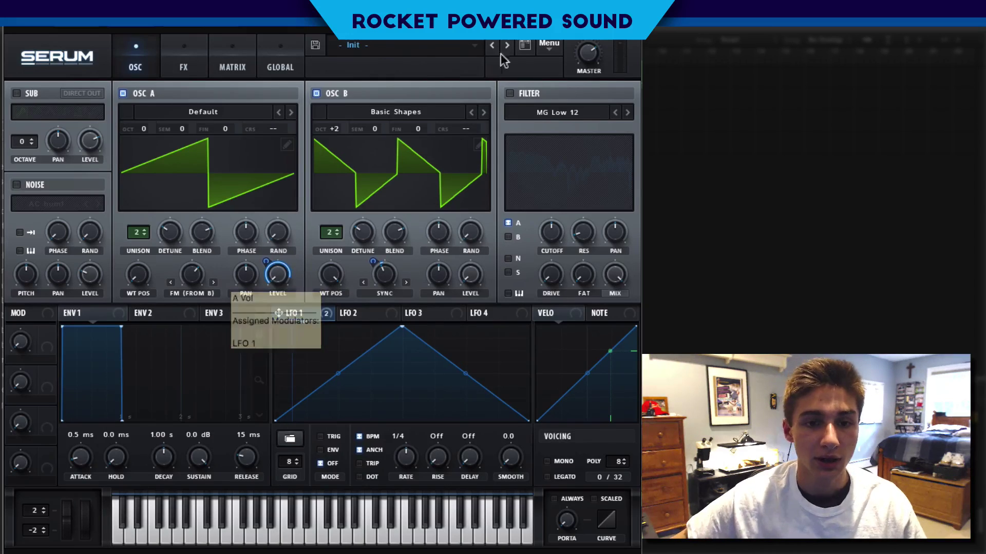
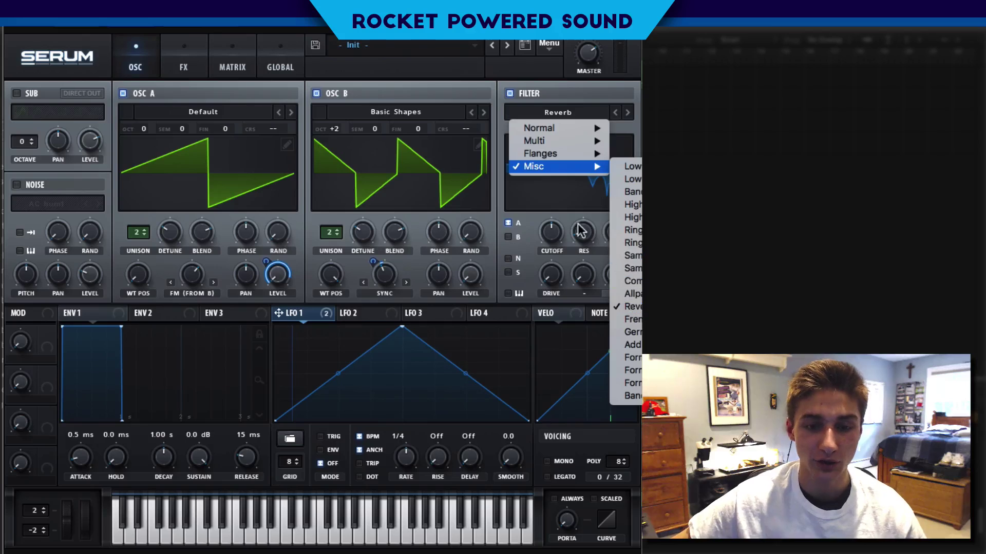
Step: Use the Reverb type from the Misc filters and lower the filter cutoff slightly
{"action": "left_click", "coordinate": [567, 216]}
{"action": "left_click", "coordinate": [557, 110]}
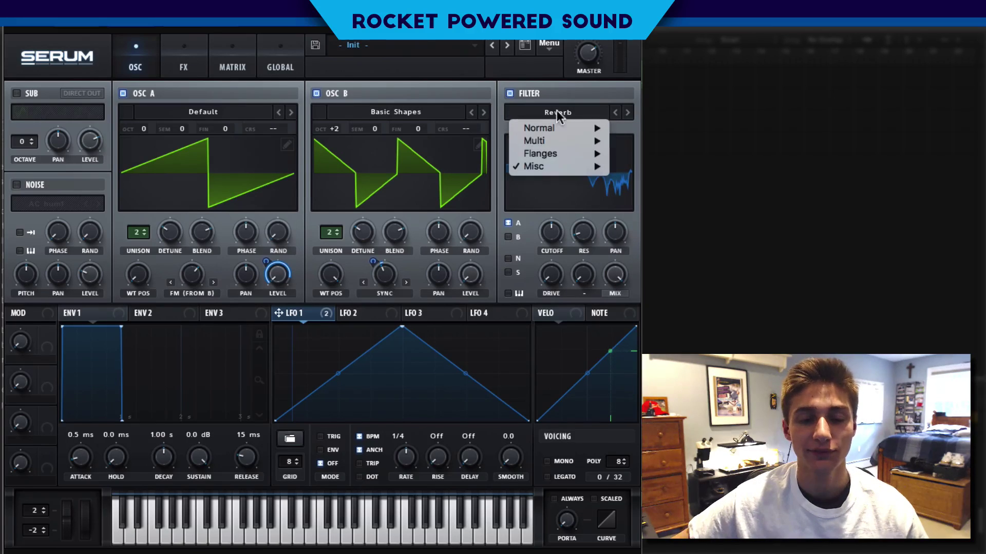
{"action": "mouse_move", "coordinate": [562, 167]}
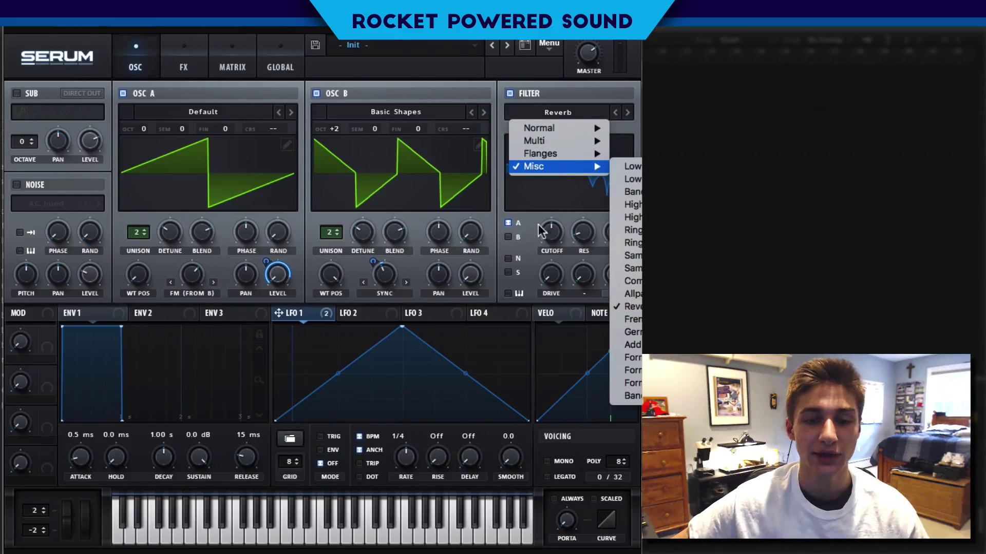
{"action": "left_click", "coordinate": [539, 199]}
{"action": "left_click_drag", "start_coordinate": [552, 238], "coordinate": [540, 241]}
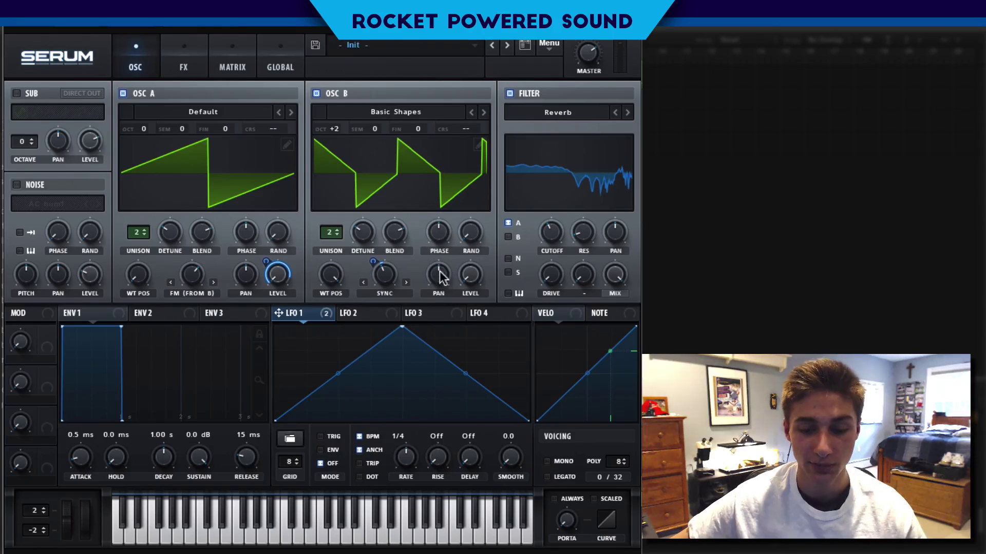
{"action": "left_click_drag", "start_coordinate": [552, 218], "coordinate": [548, 226]}
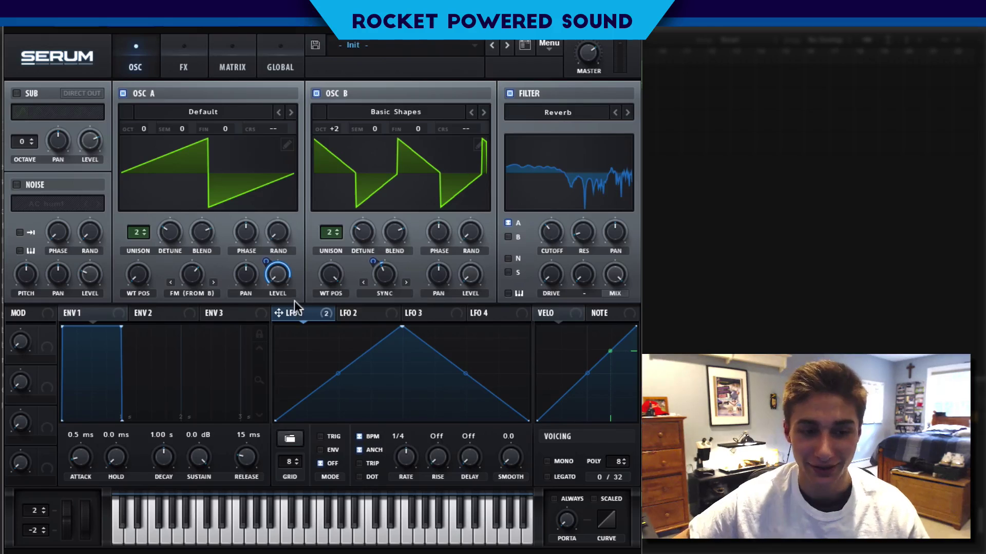
Step: Set LFO 1 to Trig mode so it restarts with each note
{"action": "left_click_drag", "start_coordinate": [296, 313], "coordinate": [413, 334]}
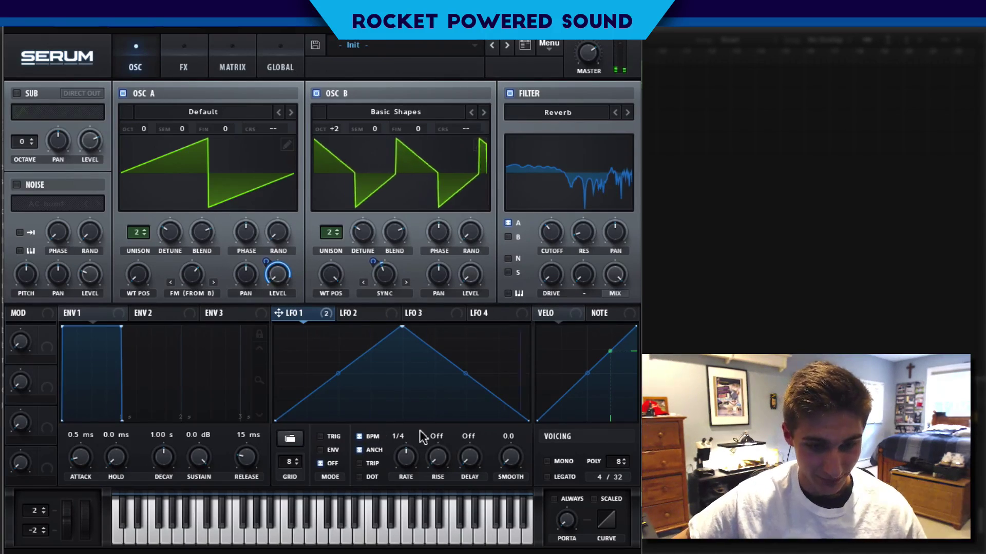
{"action": "left_click", "coordinate": [321, 437]}
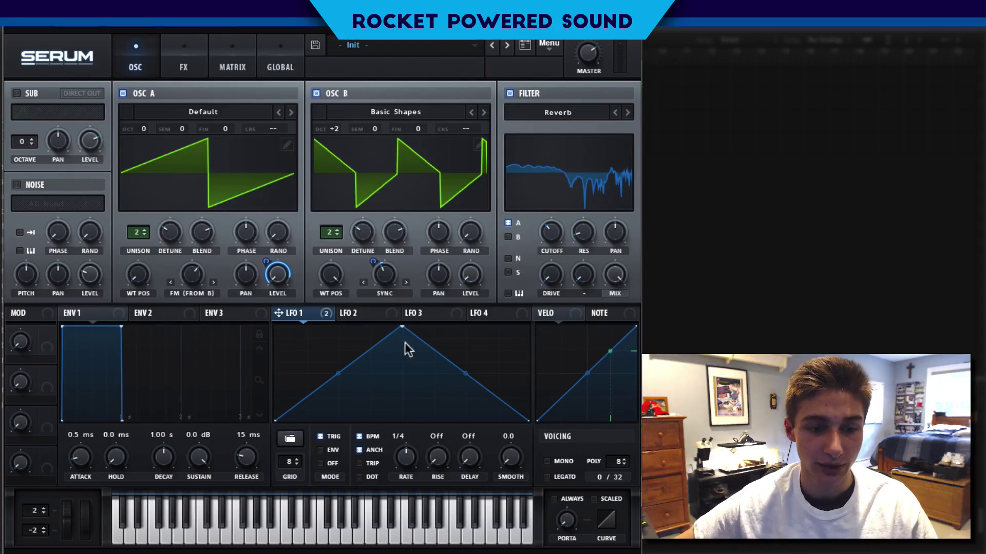
{"action": "left_click_drag", "start_coordinate": [296, 317], "coordinate": [551, 235]}
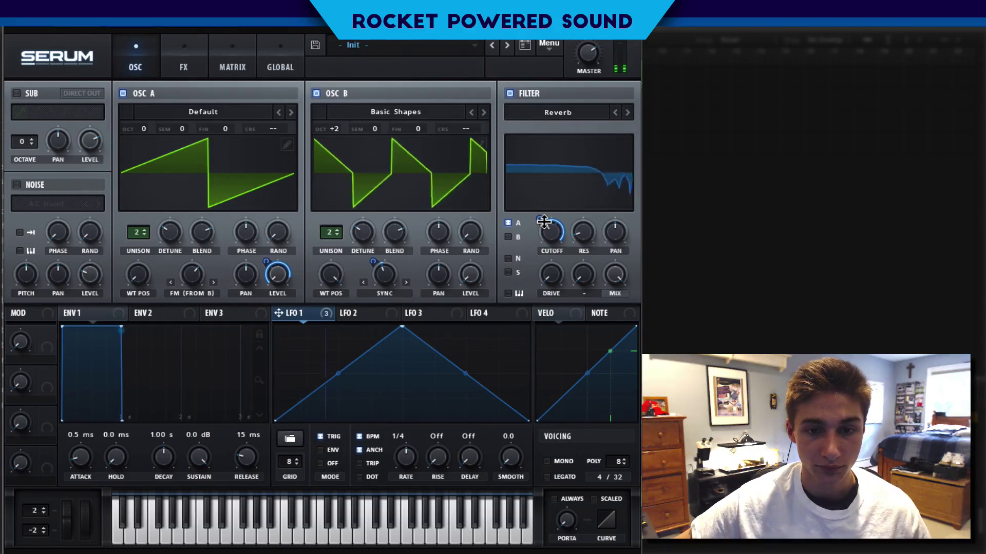
{"action": "right_click", "coordinate": [544, 222]}
{"action": "left_click", "coordinate": [546, 277]}
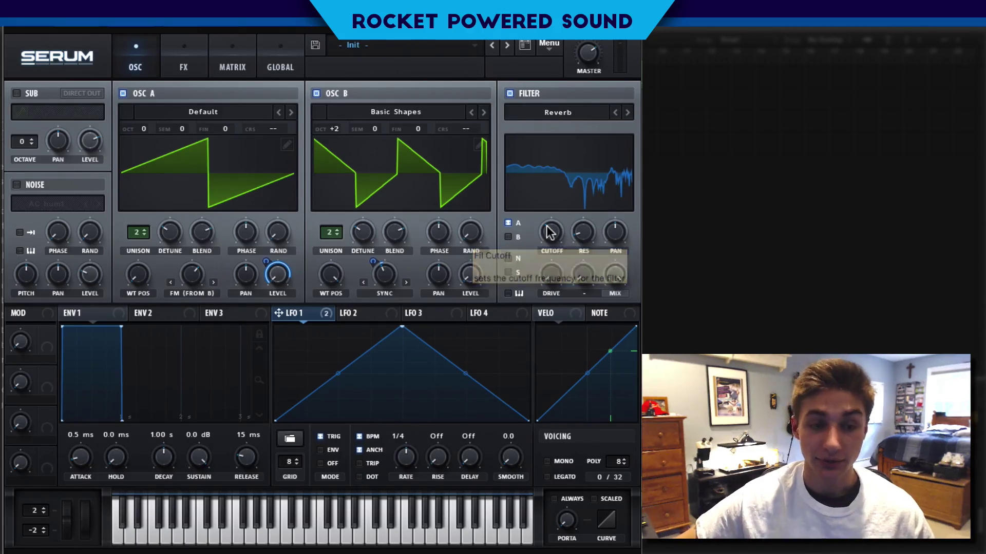
Step: Lower the Reverb filter's cutoff a little further
{"action": "left_click_drag", "start_coordinate": [549, 232], "coordinate": [551, 241]}
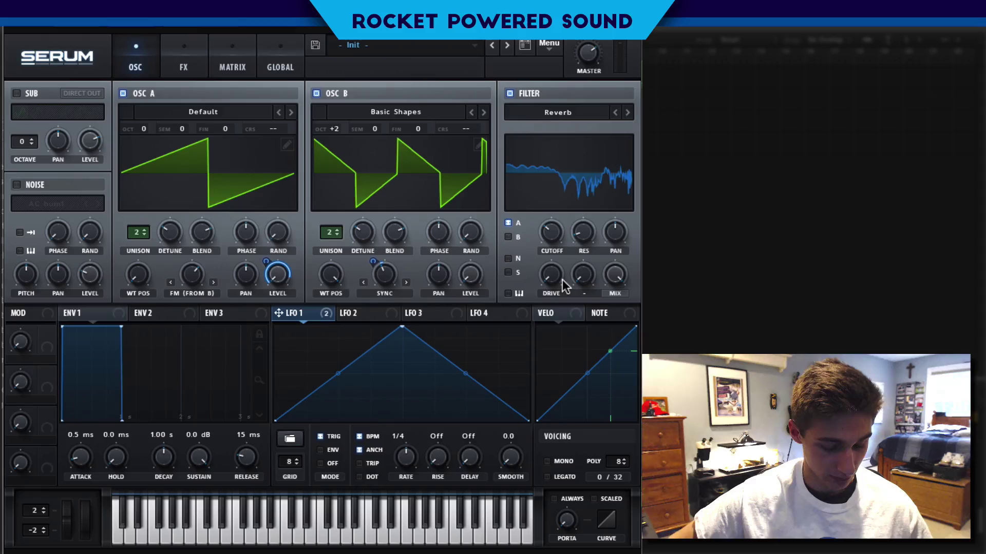
Step: Try different Reverb filter cutoff and resonance amounts and set the cutoff to about 322 Hz
{"action": "left_click_drag", "start_coordinate": [549, 236], "coordinate": [478, 159]}
{"action": "left_click", "coordinate": [187, 62]}
{"action": "left_click", "coordinate": [159, 61]}
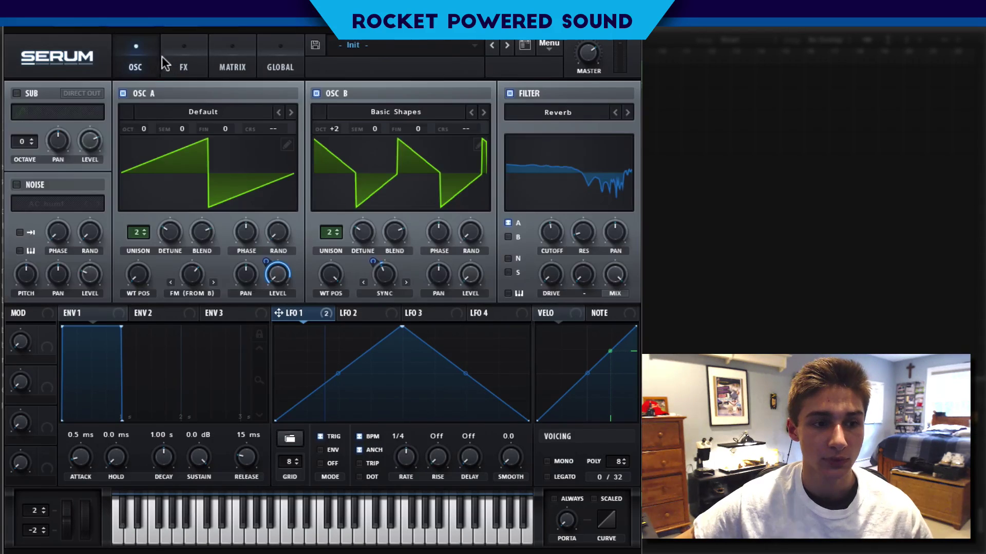
{"action": "left_click_drag", "start_coordinate": [595, 240], "coordinate": [586, 217]}
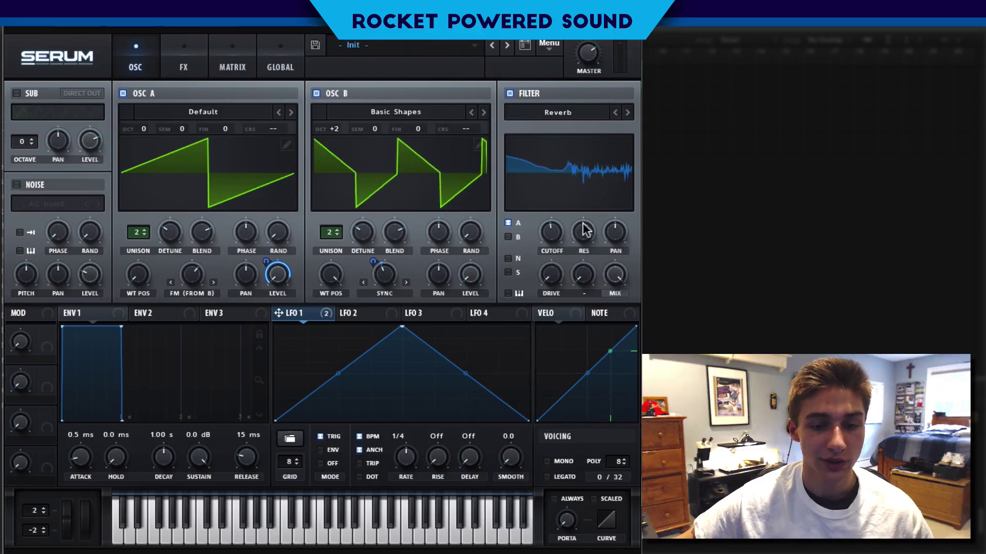
{"action": "left_click_drag", "start_coordinate": [583, 232], "coordinate": [542, 267]}
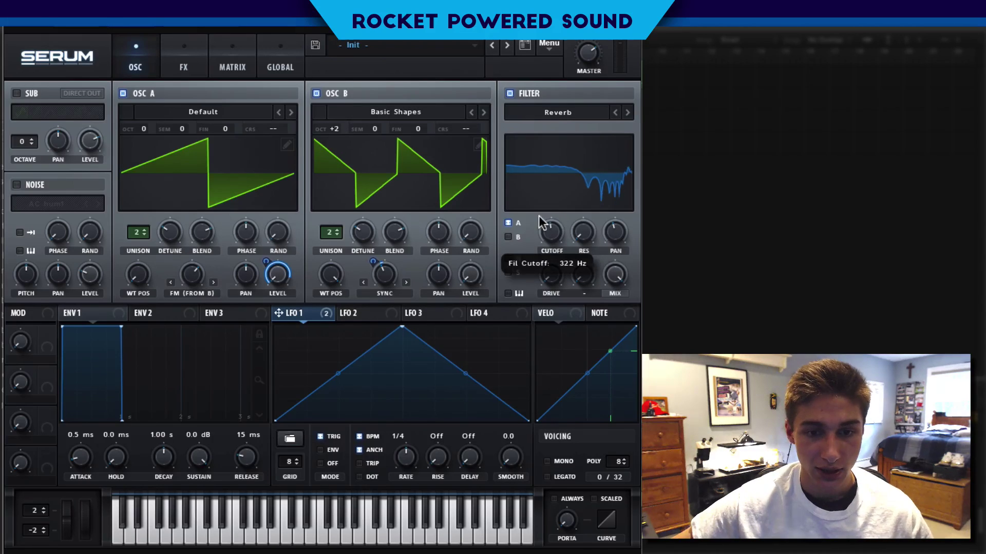
Step: Assign LFO 1 to the Reverb filter's cutoff so it sweeps upward, and raise the filter's drive to about halfway
{"action": "scroll", "coordinate": [533, 217], "scroll_direction": "down", "scroll_amount": 2}
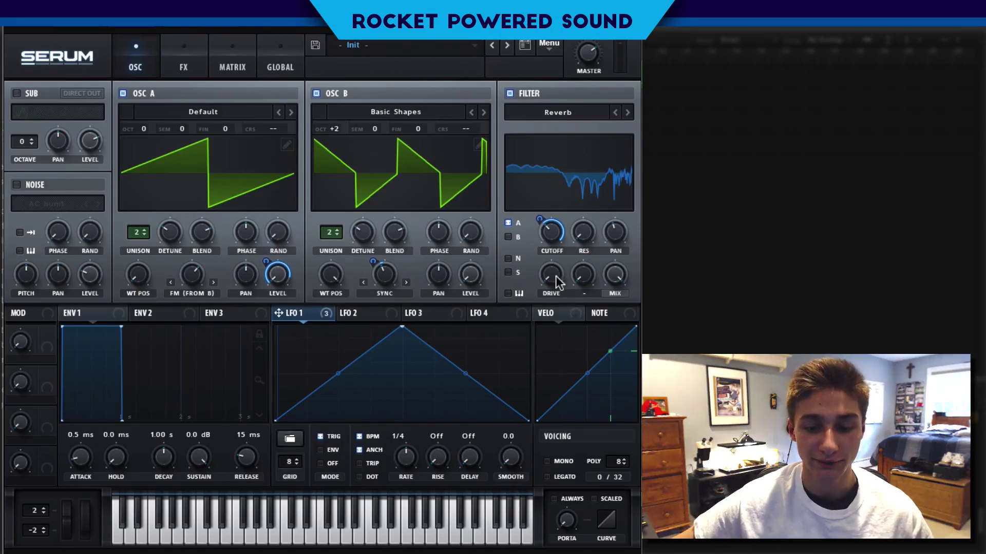
{"action": "left_click_drag", "start_coordinate": [548, 272], "coordinate": [553, 191]}
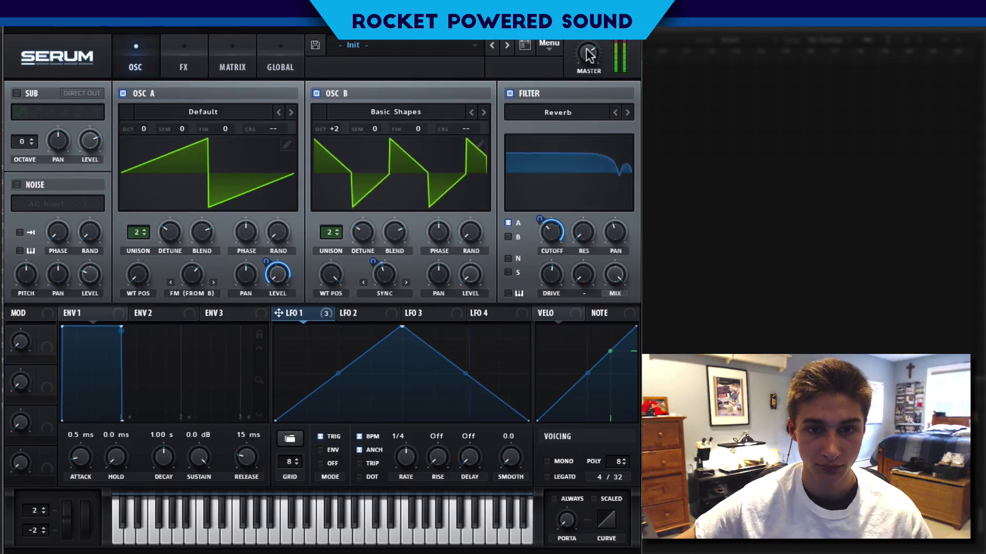
{"action": "mouse_move", "coordinate": [587, 53]}
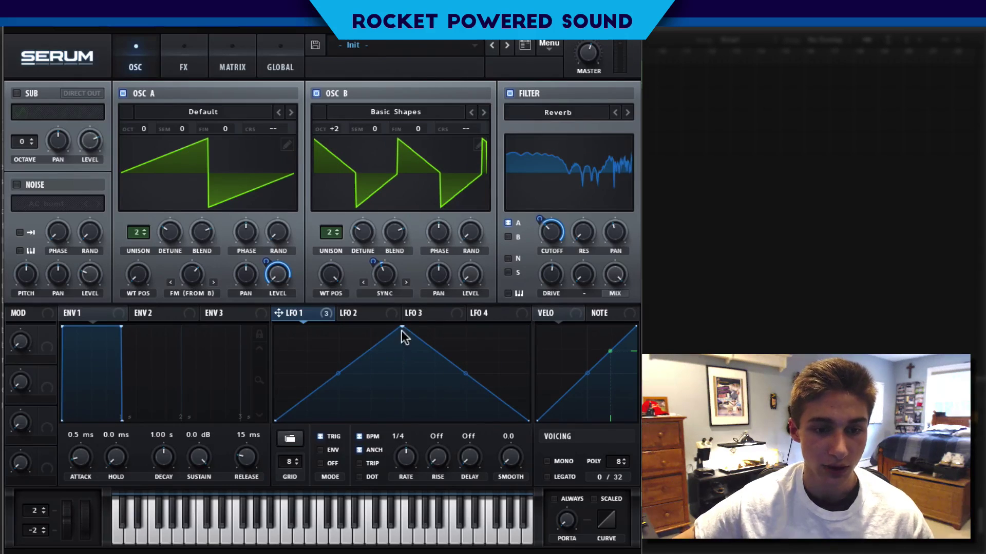
Step: Reshape LFO 1 so it starts with a narrow peak with curved sides that falls back to zero
{"action": "left_click_drag", "start_coordinate": [401, 330], "coordinate": [463, 304]}
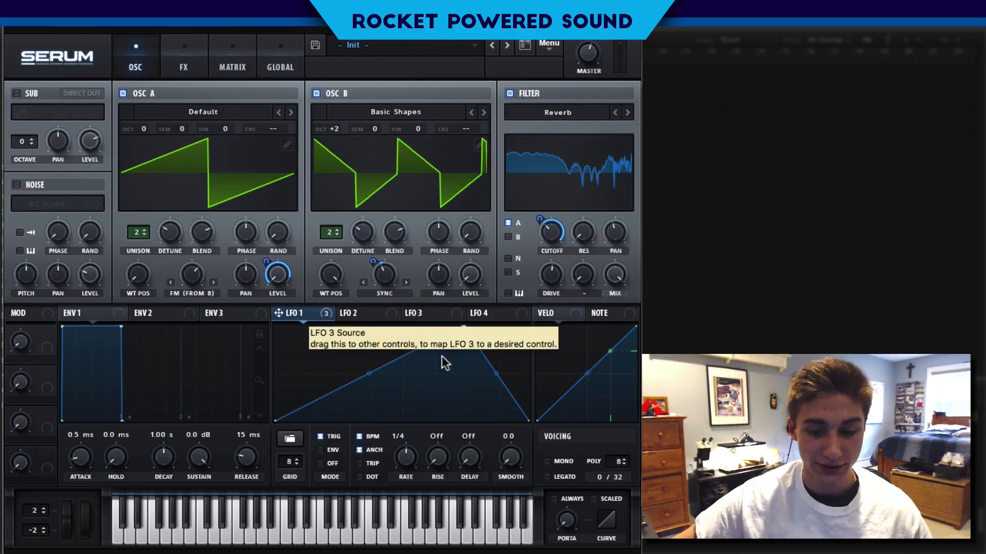
{"action": "left_click_drag", "start_coordinate": [472, 325], "coordinate": [289, 411]}
{"action": "double_click", "coordinate": [314, 378]}
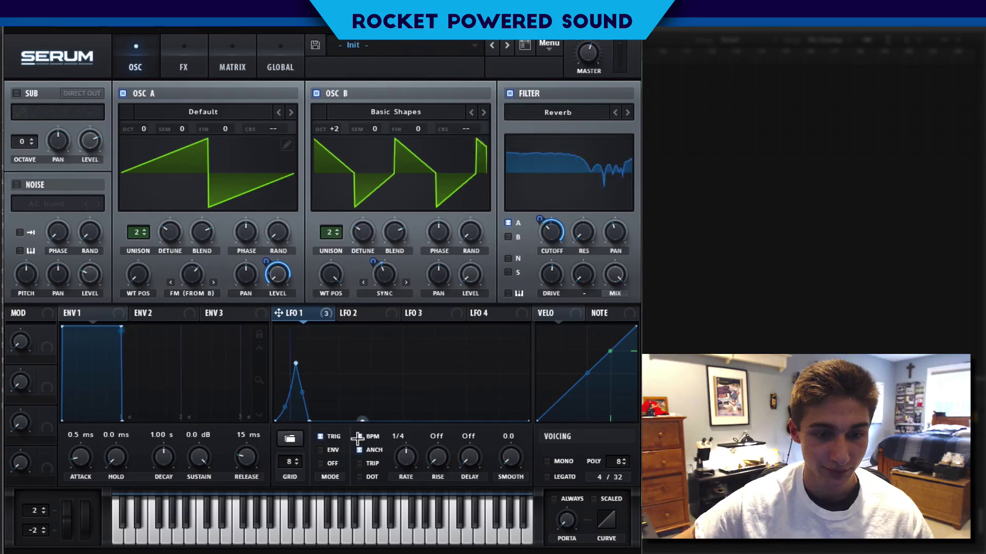
Step: Add a wider second hump around the middle of LFO 1, with a rounded rise and a steep curved fall
{"action": "double_click", "coordinate": [403, 419]}
{"action": "mouse_move", "coordinate": [402, 420]}
{"action": "left_mouse_down"}
{"action": "mouse_move", "coordinate": [385, 378]}
{"action": "mouse_move", "coordinate": [332, 351]}
{"action": "left_mouse_up"}
{"action": "double_click", "coordinate": [361, 383]}
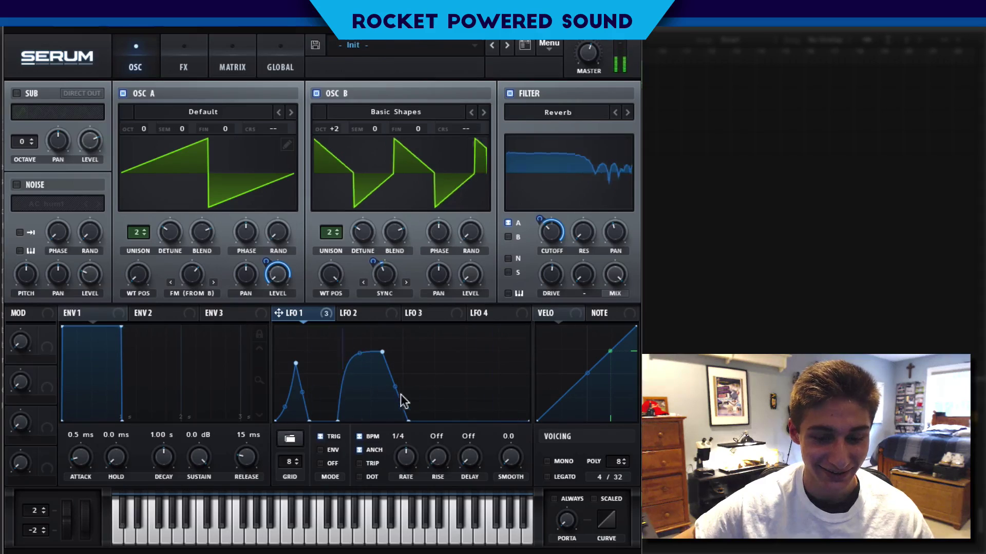
{"action": "left_click_drag", "start_coordinate": [396, 391], "coordinate": [390, 410]}
{"action": "left_click_drag", "start_coordinate": [382, 352], "coordinate": [354, 369]}
Step: Add a wide third hump filling the rest of LFO 1 with rounded rise and fall, keeping the rate at 1/4
{"action": "double_click", "coordinate": [426, 389]}
{"action": "left_click_drag", "start_coordinate": [426, 389], "coordinate": [429, 357]}
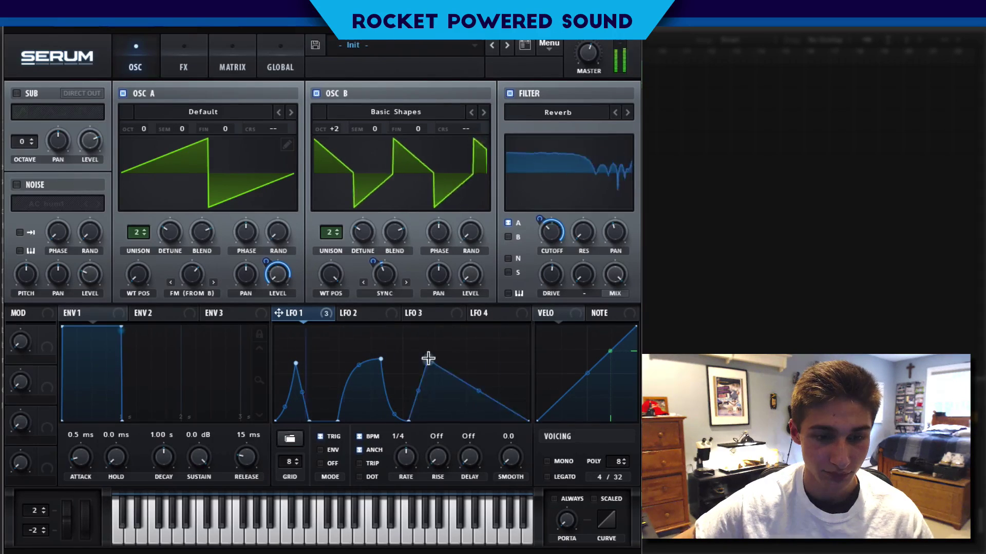
{"action": "mouse_move", "coordinate": [477, 390]}
{"action": "left_mouse_down"}
{"action": "mouse_move", "coordinate": [469, 390]}
{"action": "mouse_move", "coordinate": [500, 365]}
{"action": "left_mouse_up"}
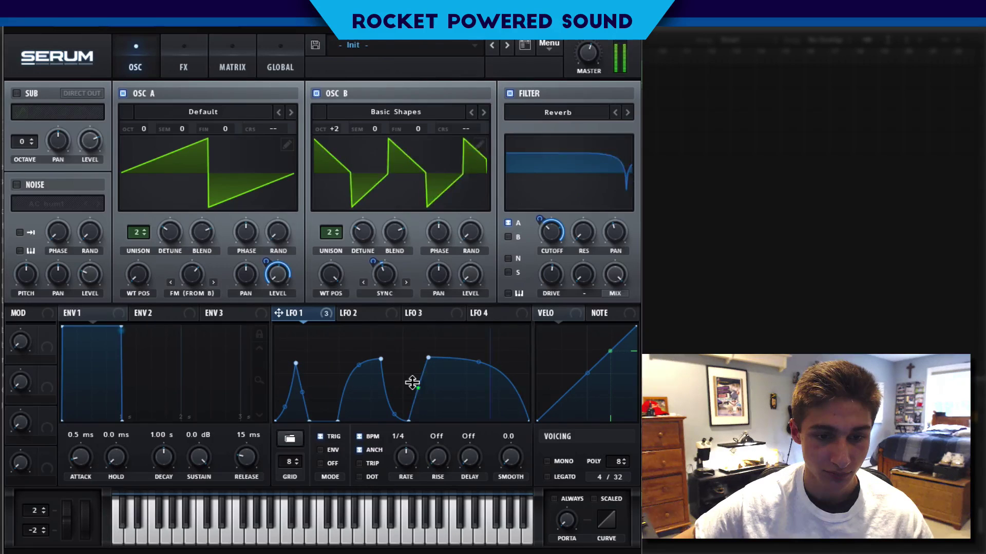
{"action": "left_click_drag", "start_coordinate": [417, 387], "coordinate": [416, 367]}
{"action": "left_click_drag", "start_coordinate": [402, 455], "coordinate": [402, 461]}
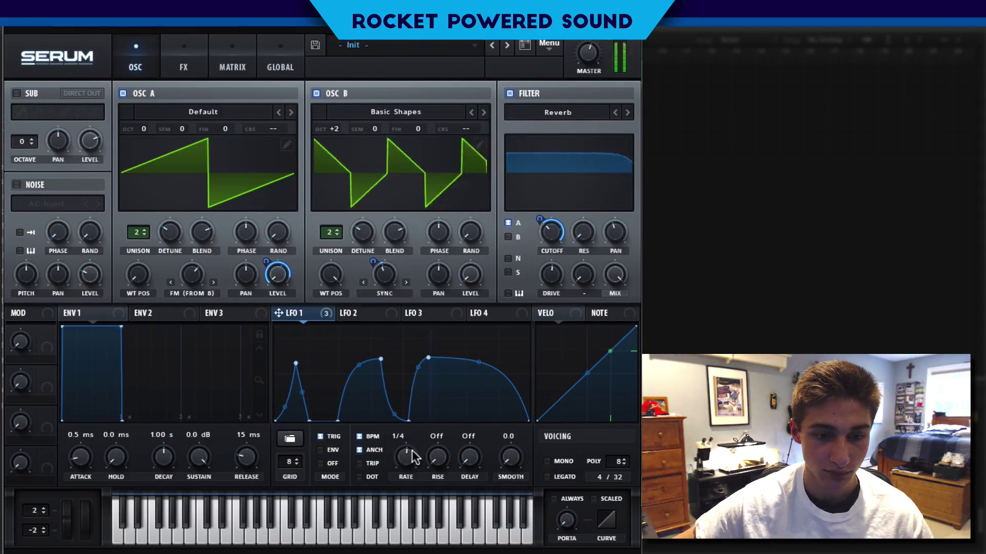
{"action": "left_click_drag", "start_coordinate": [417, 458], "coordinate": [418, 451]}
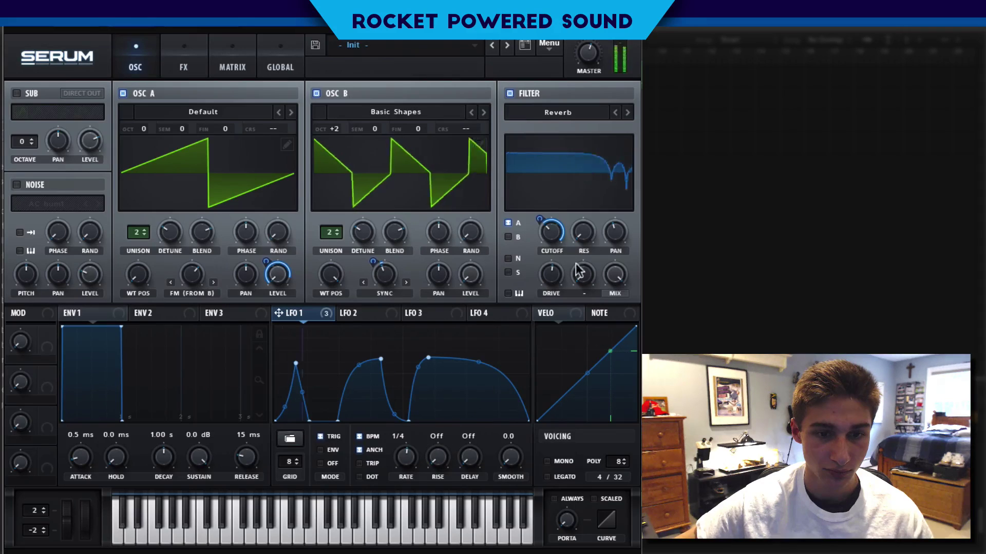
Step: Enable the effects Filter at the start of the effects chain and set its type to Notch 24
{"action": "left_click", "coordinate": [186, 56]}
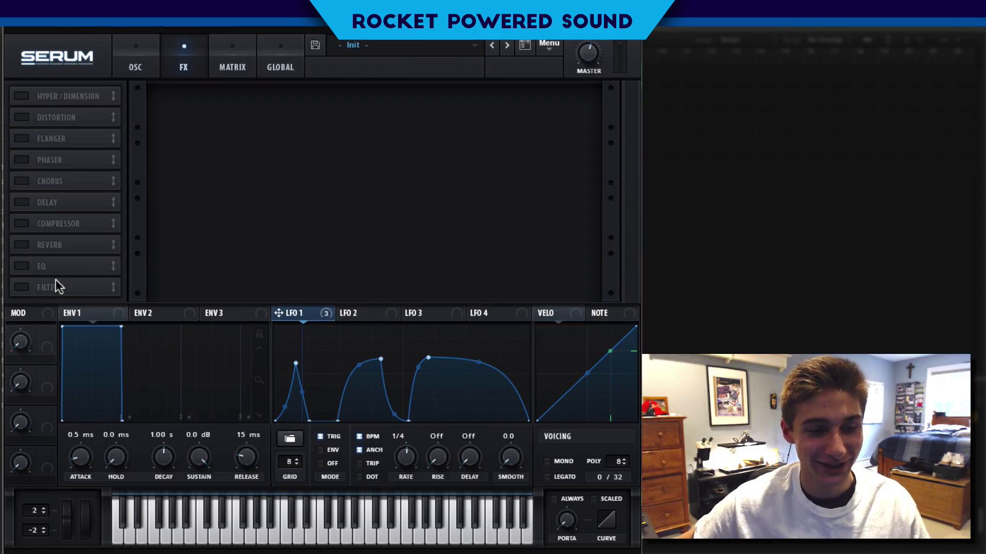
{"action": "left_click", "coordinate": [21, 287]}
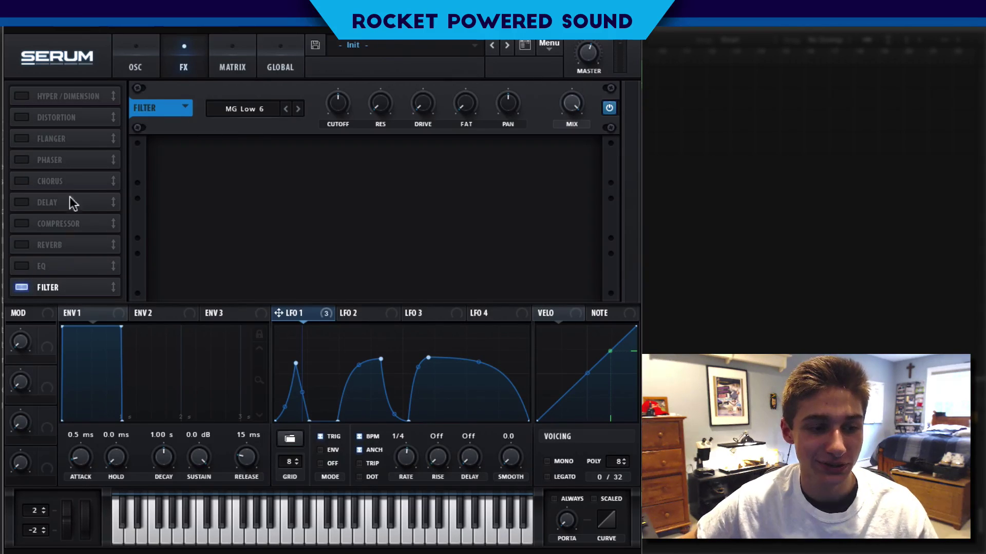
{"action": "left_click_drag", "start_coordinate": [60, 288], "coordinate": [110, 80]}
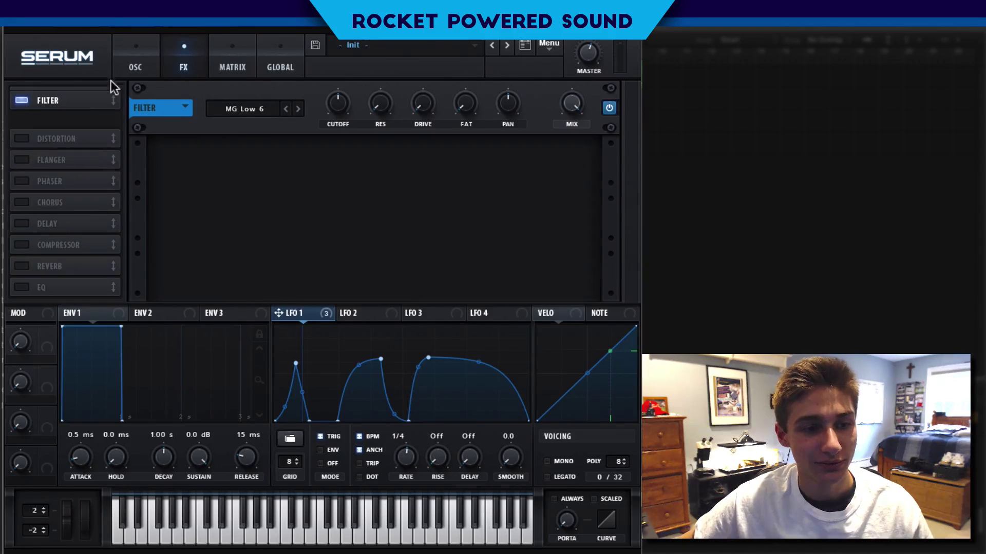
{"action": "left_click", "coordinate": [247, 110]}
{"action": "mouse_move", "coordinate": [255, 125]}
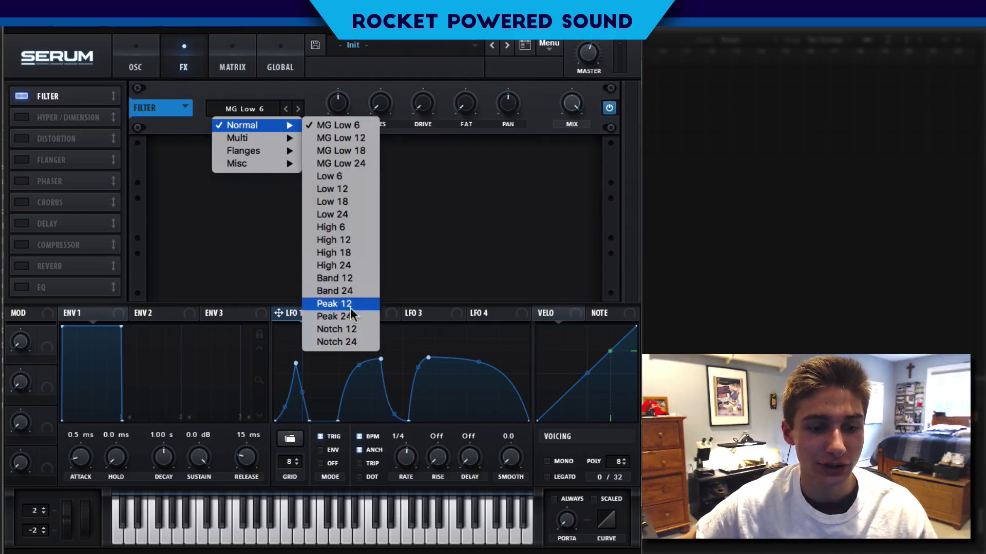
{"action": "left_click", "coordinate": [348, 343]}
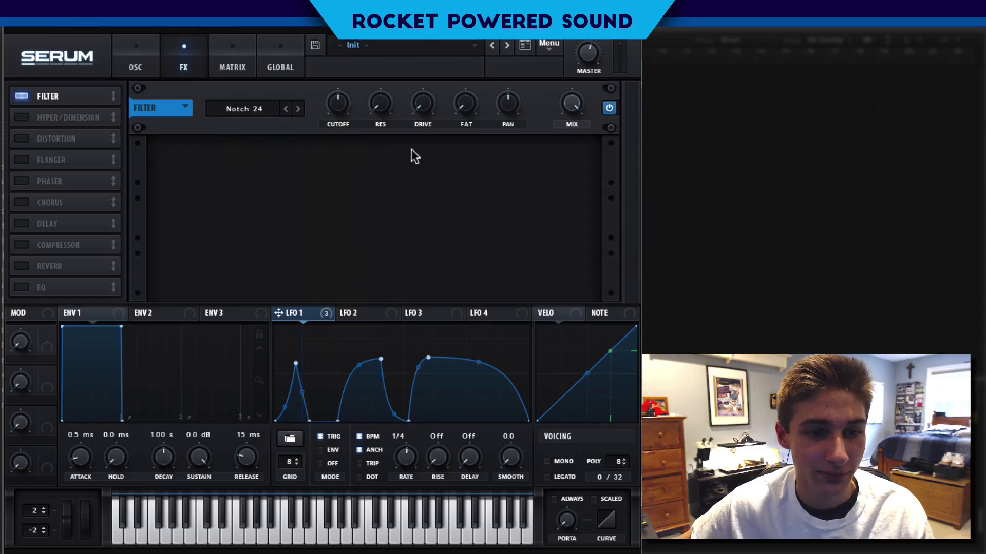
Step: Raise the effects filter's cutoff and assign LFO 1 to modulate it
{"action": "left_click_drag", "start_coordinate": [340, 105], "coordinate": [355, 74]}
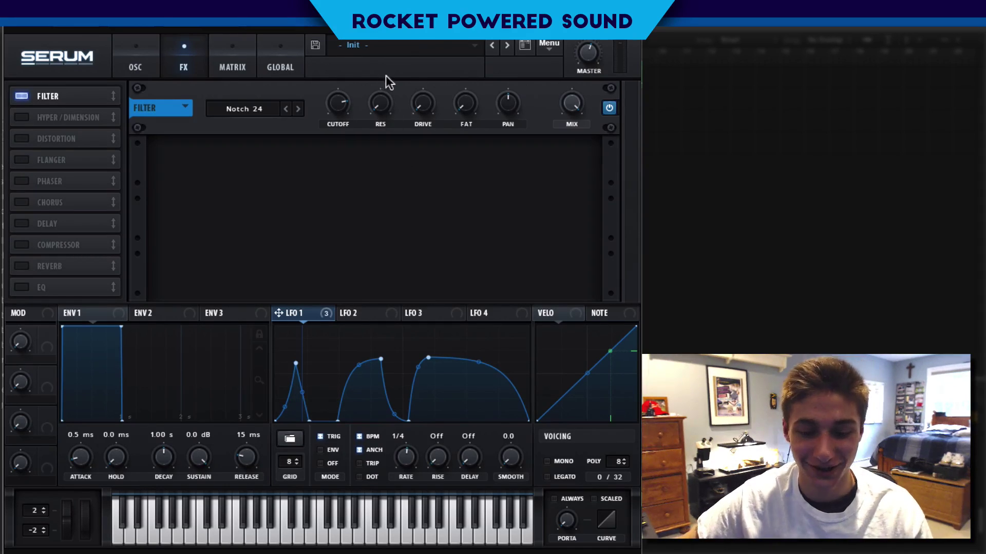
{"action": "left_click_drag", "start_coordinate": [305, 314], "coordinate": [307, 63]}
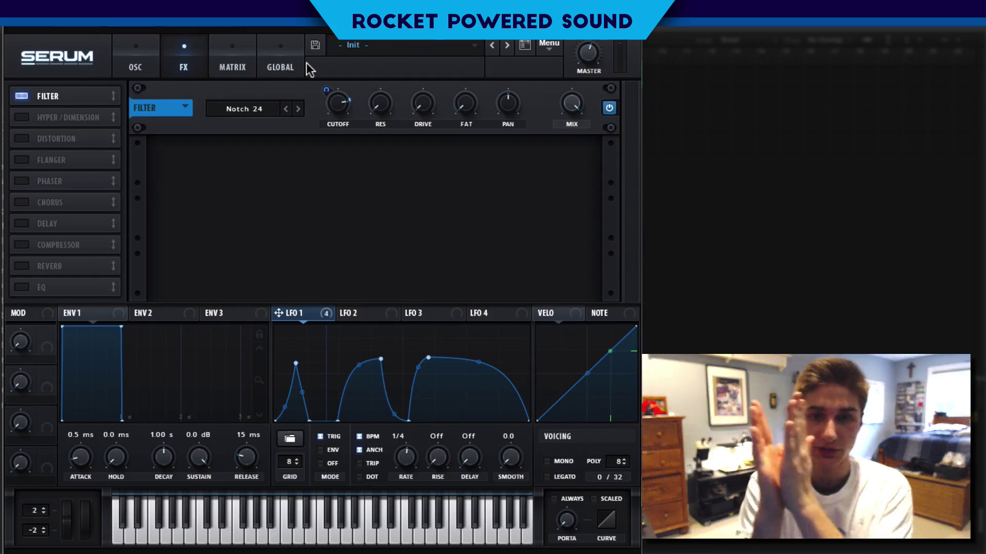
{"action": "mouse_move", "coordinate": [392, 107]}
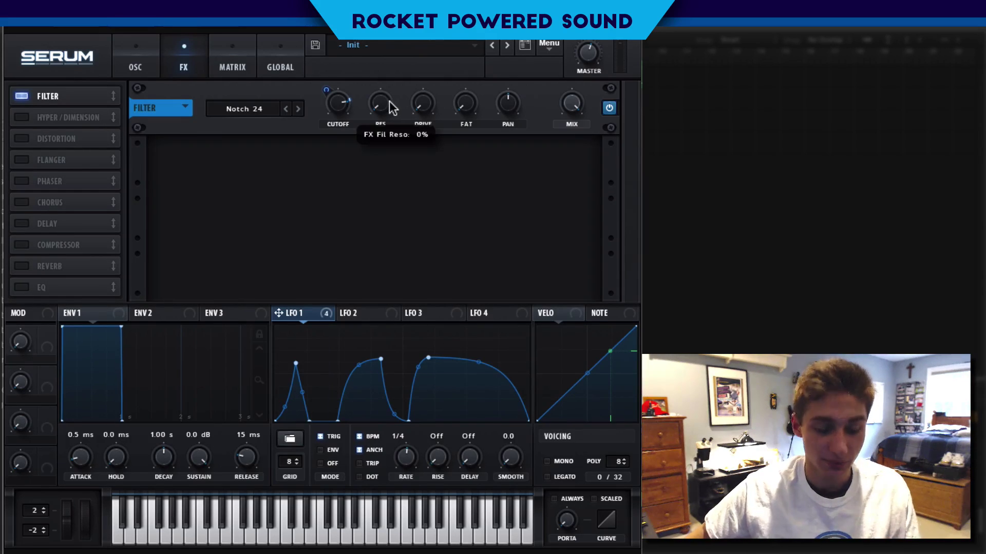
{"action": "left_click_drag", "start_coordinate": [392, 100], "coordinate": [395, 49]}
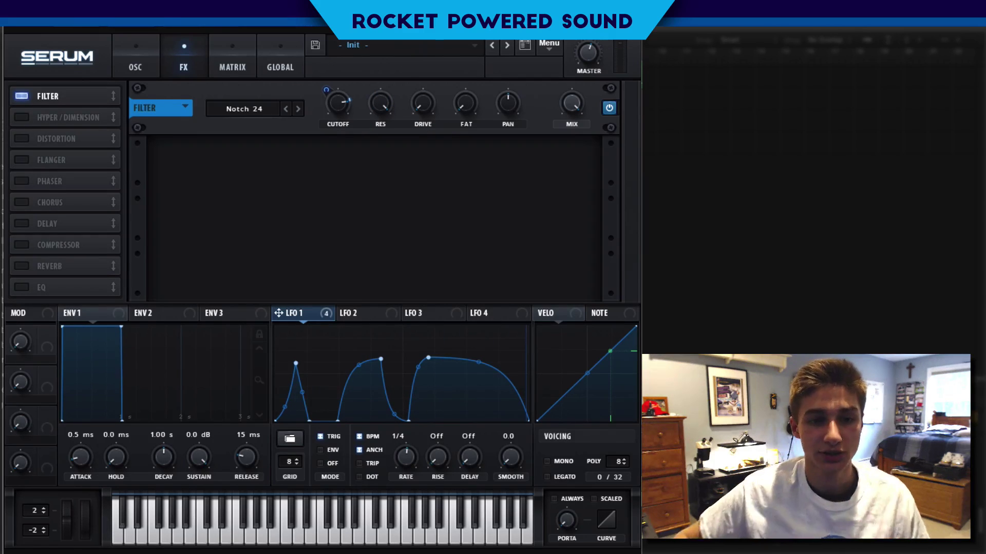
{"action": "left_click_drag", "start_coordinate": [374, 88], "coordinate": [333, 145]}
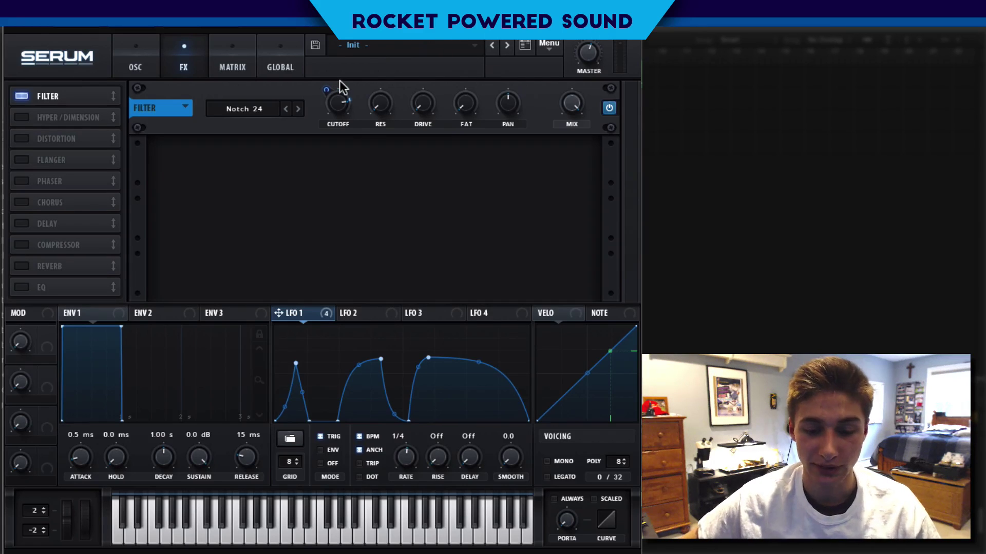
Step: Increase LFO 1's modulation range on the effects filter's cutoff and raise the filter's drive moderately
{"action": "mouse_move", "coordinate": [339, 100]}
{"action": "left_mouse_down"}
{"action": "mouse_move", "coordinate": [334, 113]}
{"action": "mouse_move", "coordinate": [323, 93]}
{"action": "left_mouse_up"}
{"action": "left_click_drag", "start_coordinate": [322, 94], "coordinate": [311, 97]}
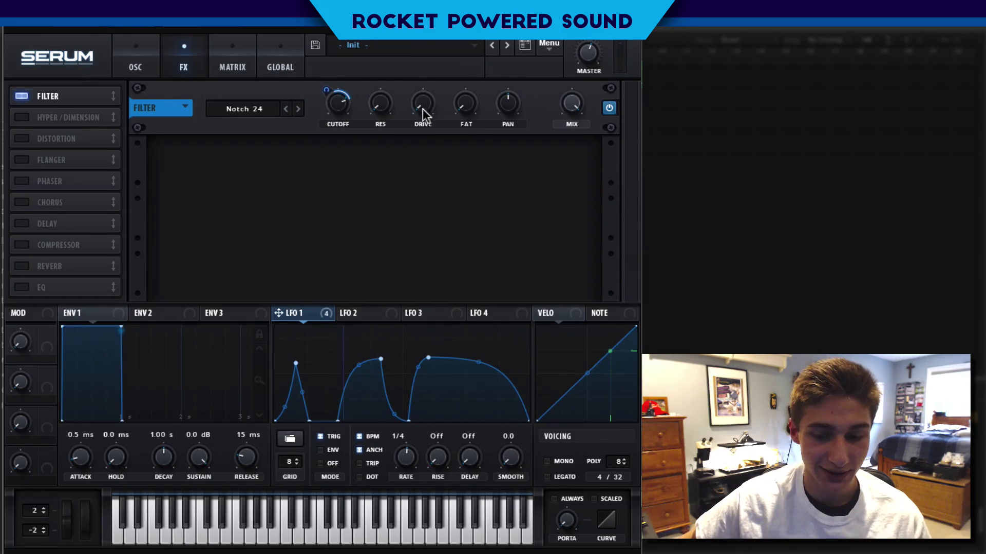
{"action": "left_click_drag", "start_coordinate": [425, 110], "coordinate": [416, 43]}
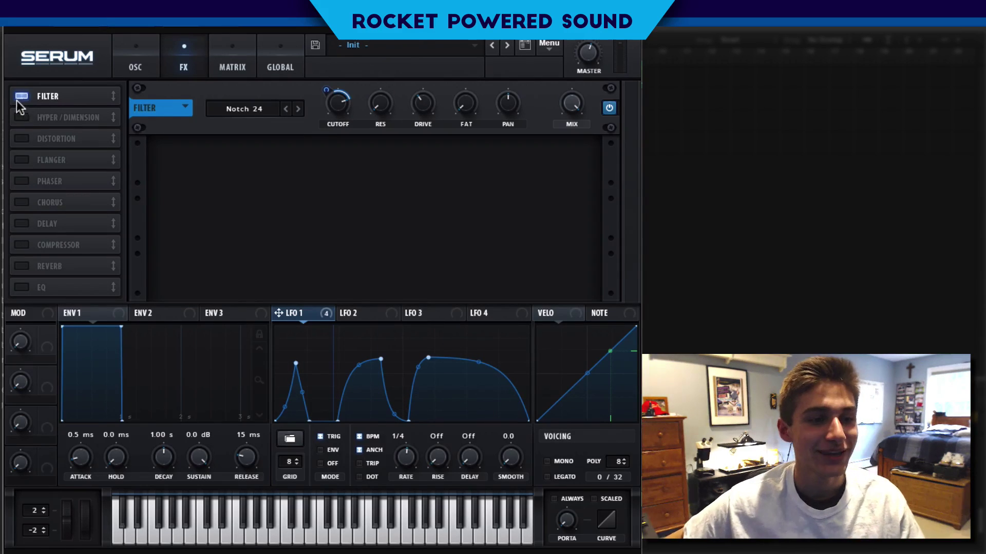
Step: Enable the Hyper/Dimension effect and lower the Hyper mix to roughly a quarter
{"action": "left_click", "coordinate": [22, 119]}
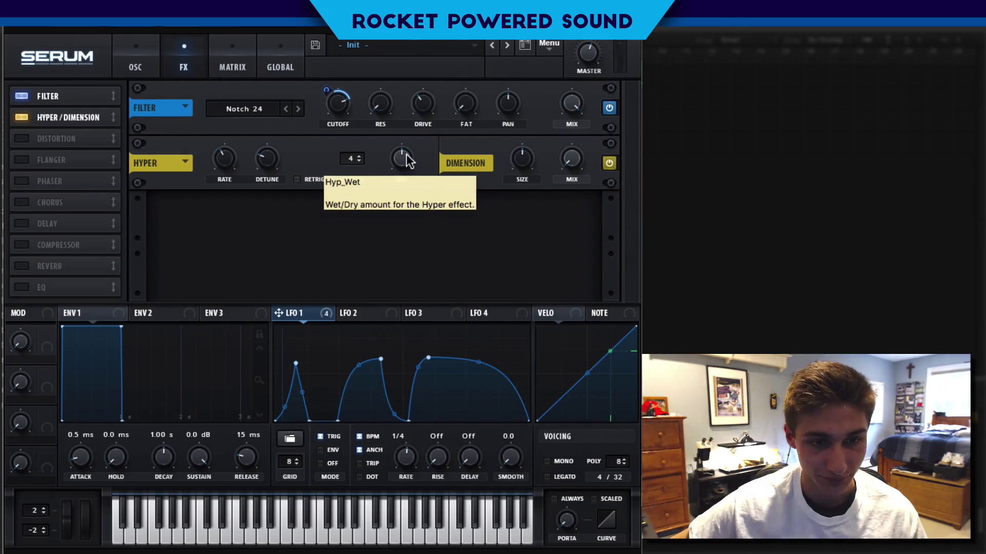
{"action": "left_click_drag", "start_coordinate": [404, 154], "coordinate": [374, 165]}
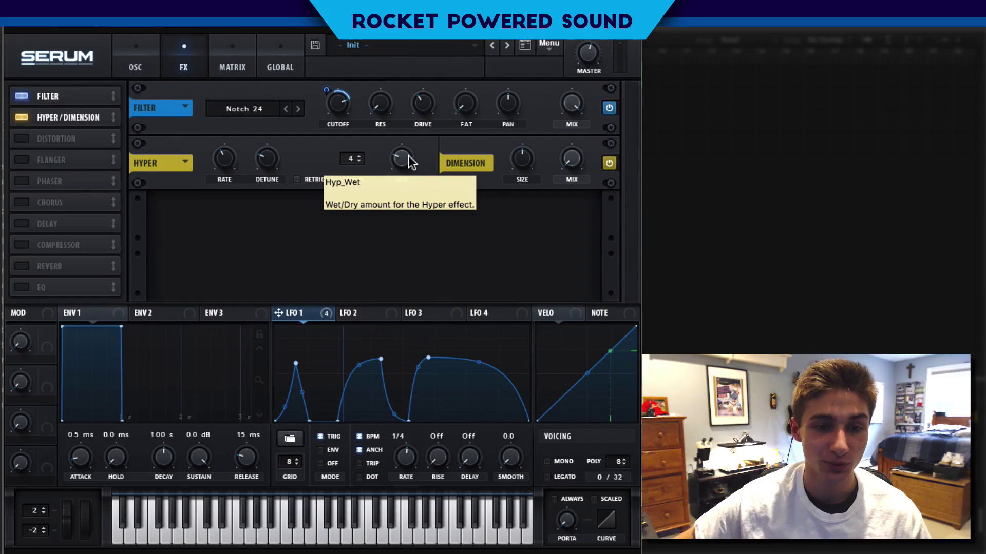
{"action": "left_click_drag", "start_coordinate": [408, 156], "coordinate": [421, 133]}
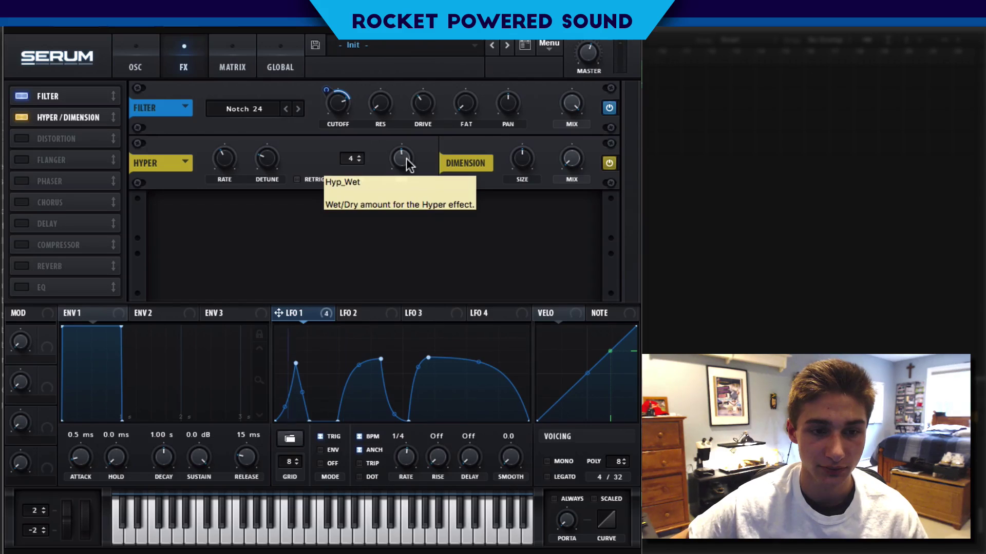
{"action": "scroll", "coordinate": [400, 159], "scroll_direction": "down", "scroll_amount": 3}
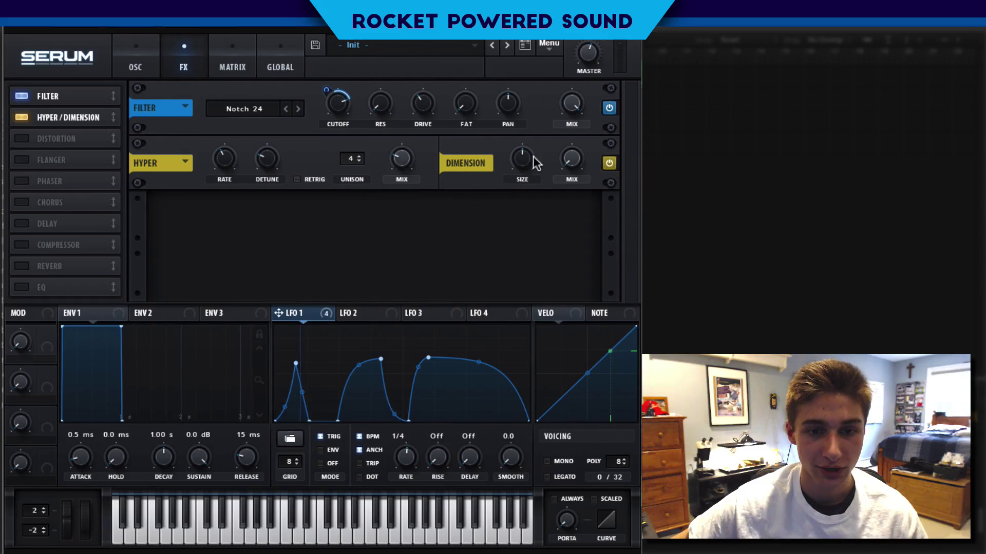
Step: Reduce the Dimension size to about 1% and raise the Dimension mix to maximum
{"action": "left_click_drag", "start_coordinate": [532, 160], "coordinate": [482, 182]}
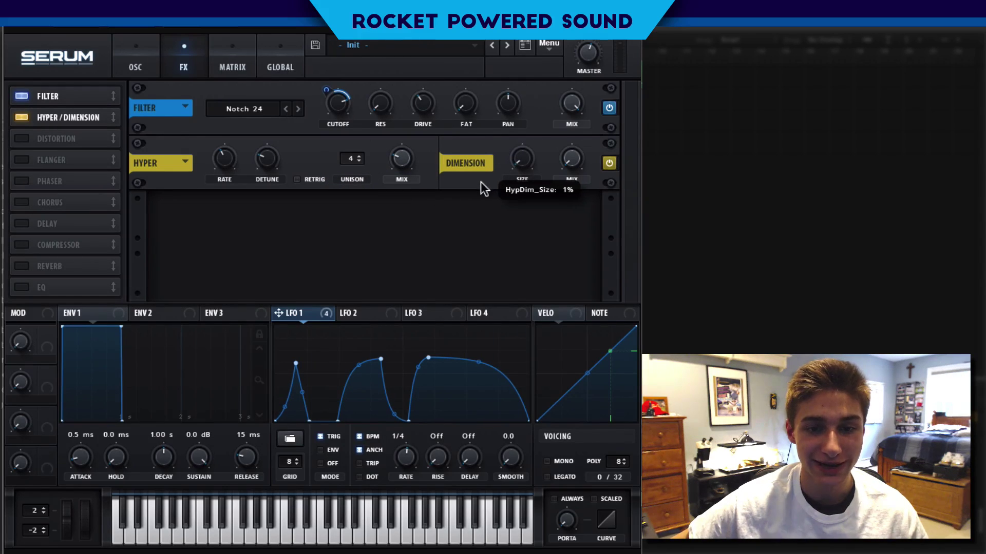
{"action": "left_click_drag", "start_coordinate": [590, 172], "coordinate": [550, 68]}
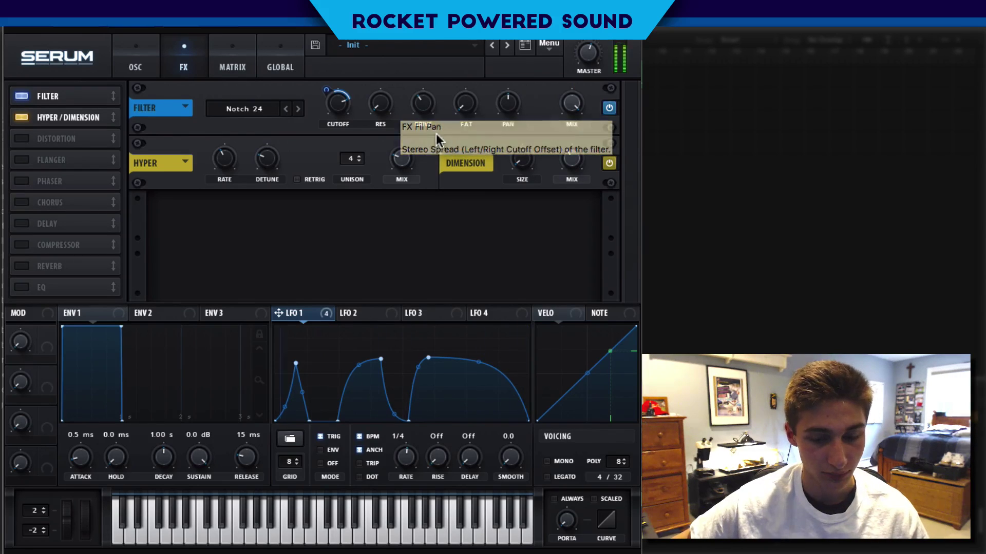
Step: Move the Compressor directly below Hyper/Dimension in the effects chain, leaving it switched off
{"action": "left_click", "coordinate": [23, 246]}
{"action": "left_click_drag", "start_coordinate": [76, 251], "coordinate": [61, 135]}
{"action": "left_click", "coordinate": [25, 138]}
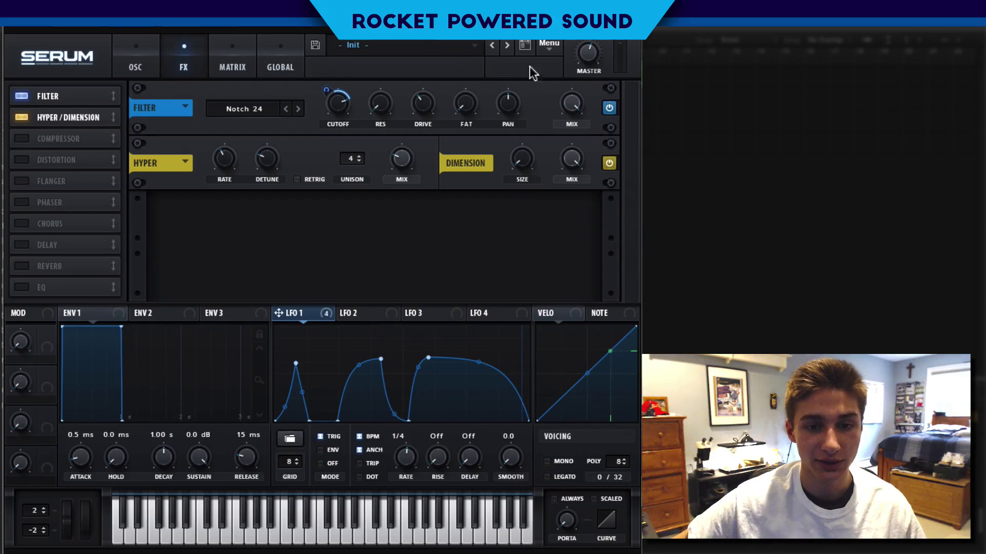
Step: Keep the Dimension size near minimum and reduce the Dimension mix to below halfway
{"action": "mouse_move", "coordinate": [527, 157]}
{"action": "left_mouse_down"}
{"action": "mouse_move", "coordinate": [526, 129]}
{"action": "mouse_move", "coordinate": [526, 169]}
{"action": "left_mouse_up"}
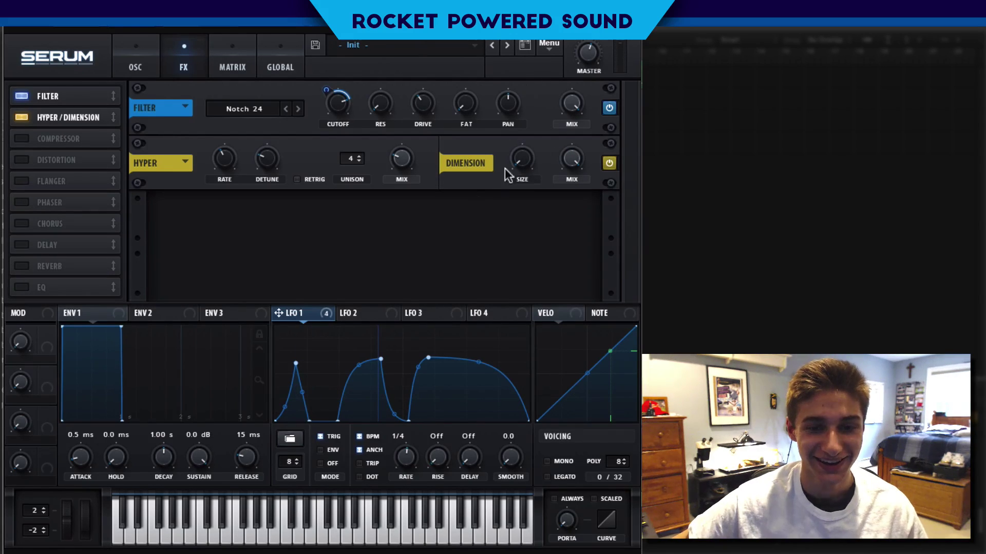
{"action": "left_click_drag", "start_coordinate": [562, 156], "coordinate": [513, 196]}
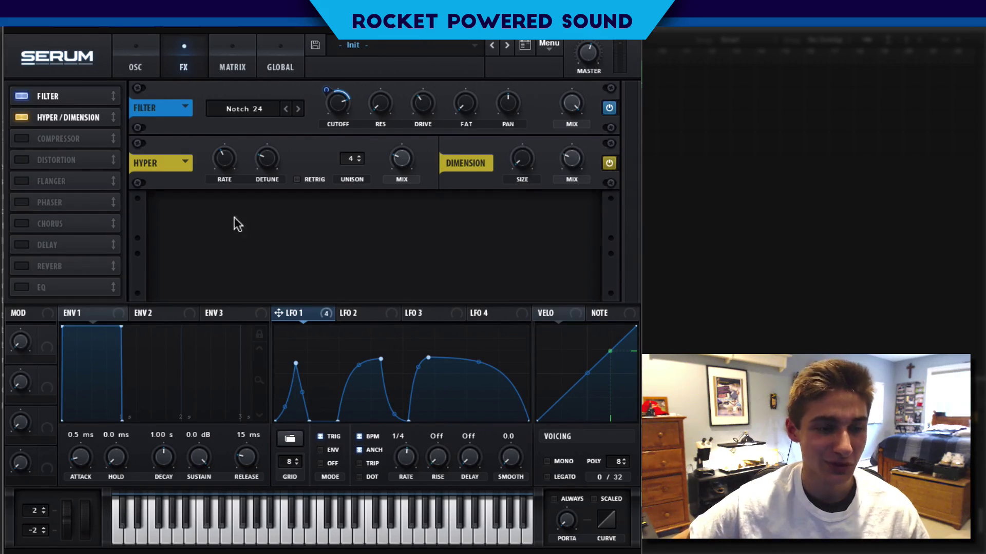
{"action": "mouse_move", "coordinate": [576, 157]}
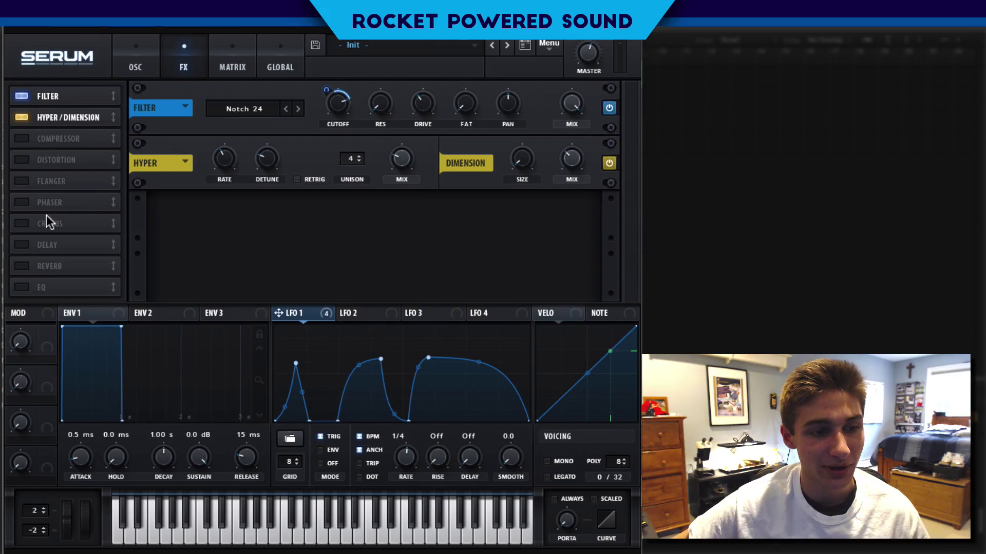
Step: Enable the Compressor, switch it to Multiband mode and moderately raise its gain
{"action": "left_click", "coordinate": [16, 138]}
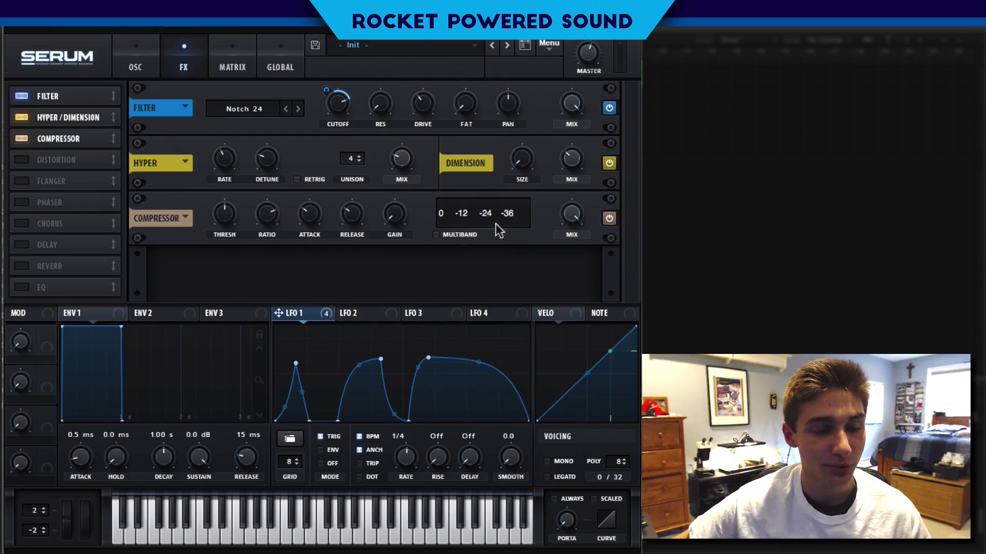
{"action": "left_click", "coordinate": [436, 235]}
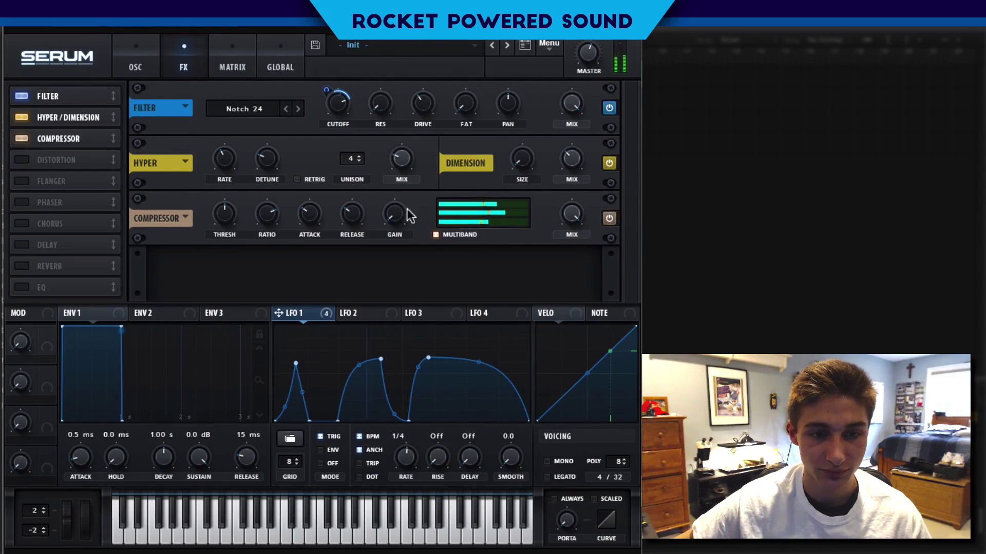
{"action": "left_click_drag", "start_coordinate": [406, 215], "coordinate": [398, 158]}
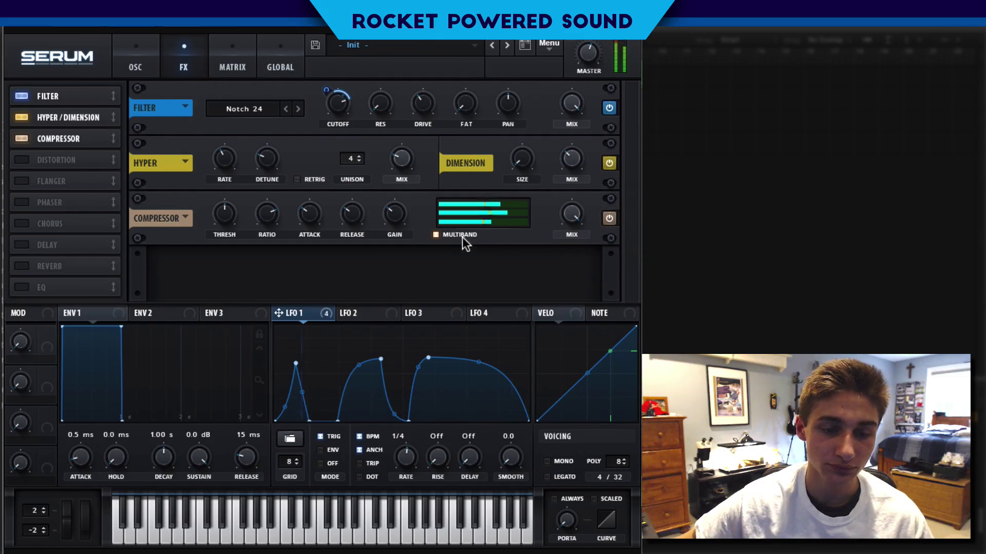
Step: Set the voicing to Mono with Legato and slightly raise the portamento time
{"action": "left_click", "coordinate": [548, 461]}
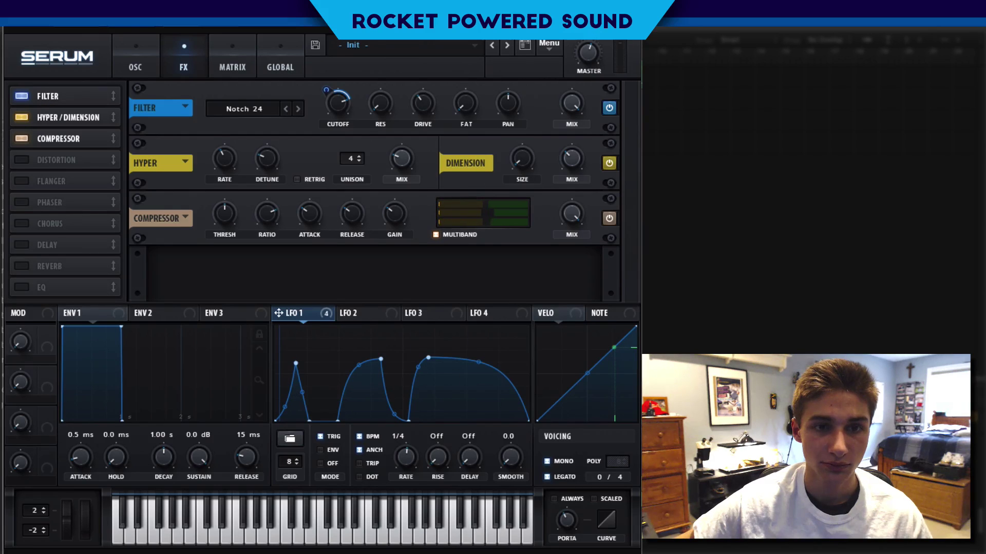
{"action": "left_click_drag", "start_coordinate": [583, 527], "coordinate": [580, 515]}
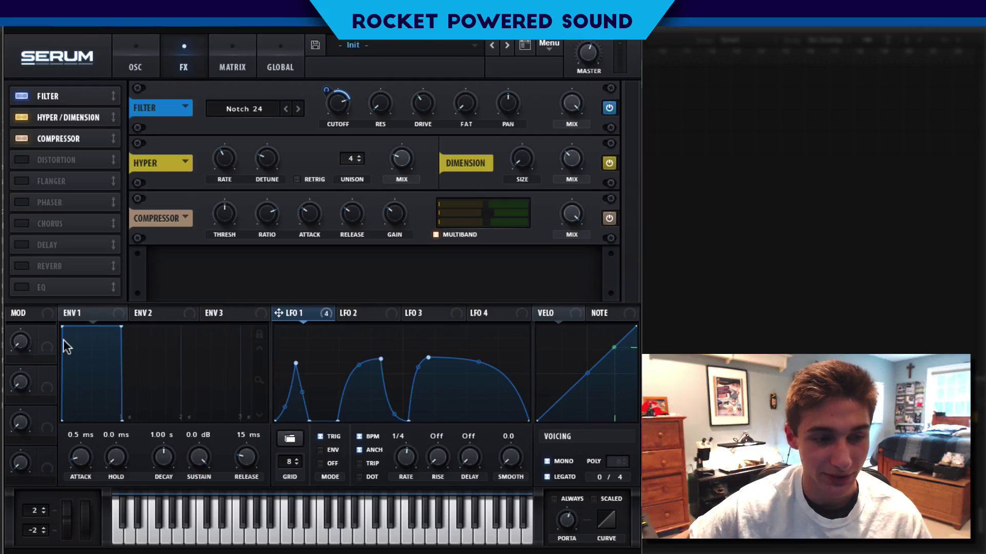
Step: Enable the Delay effect and shift the valley before LFO 1's last hump slightly earlier
{"action": "left_click", "coordinate": [25, 242]}
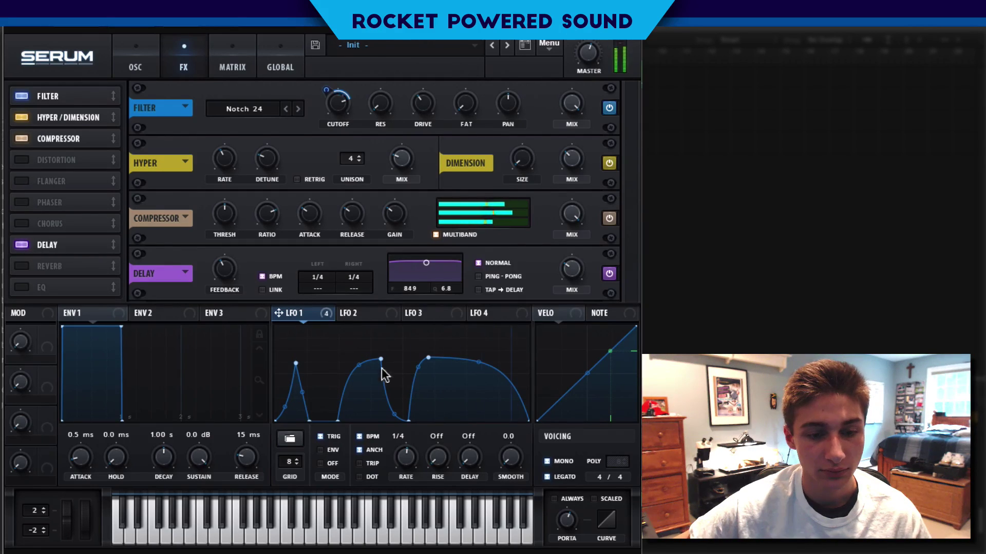
{"action": "left_click_drag", "start_coordinate": [411, 417], "coordinate": [400, 420]}
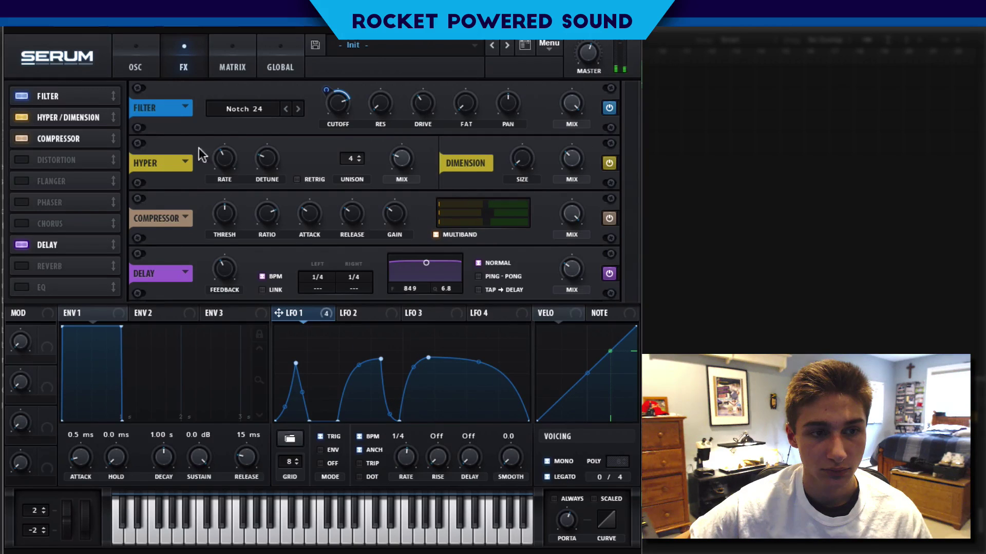
Step: Move the Delay directly below the Compressor in the effects chain
{"action": "left_click", "coordinate": [138, 72]}
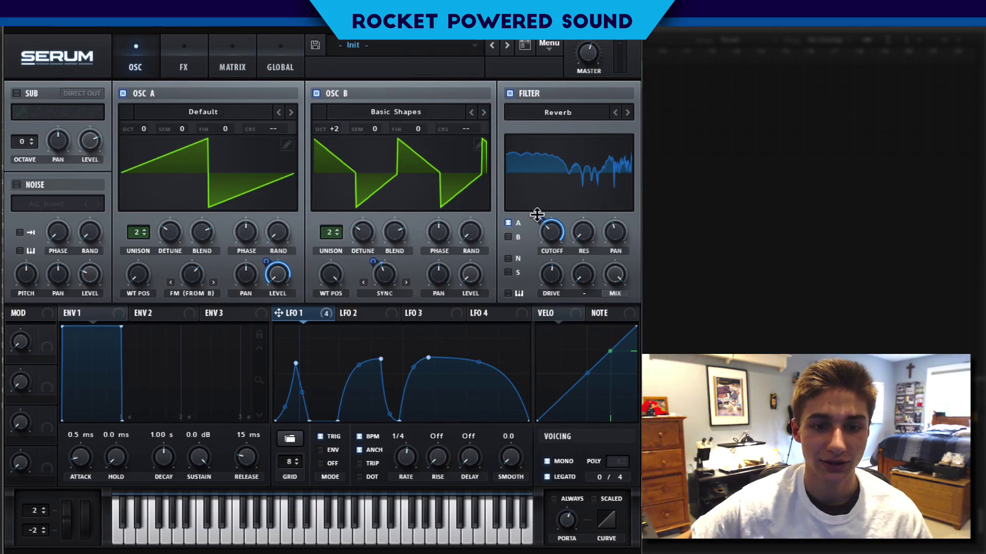
{"action": "left_click", "coordinate": [182, 62]}
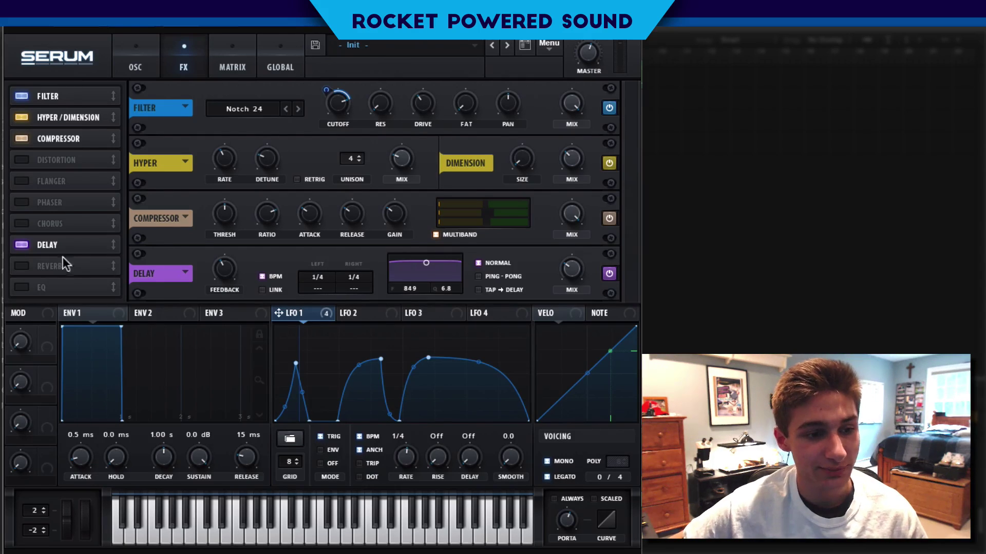
{"action": "left_click_drag", "start_coordinate": [63, 248], "coordinate": [85, 156]}
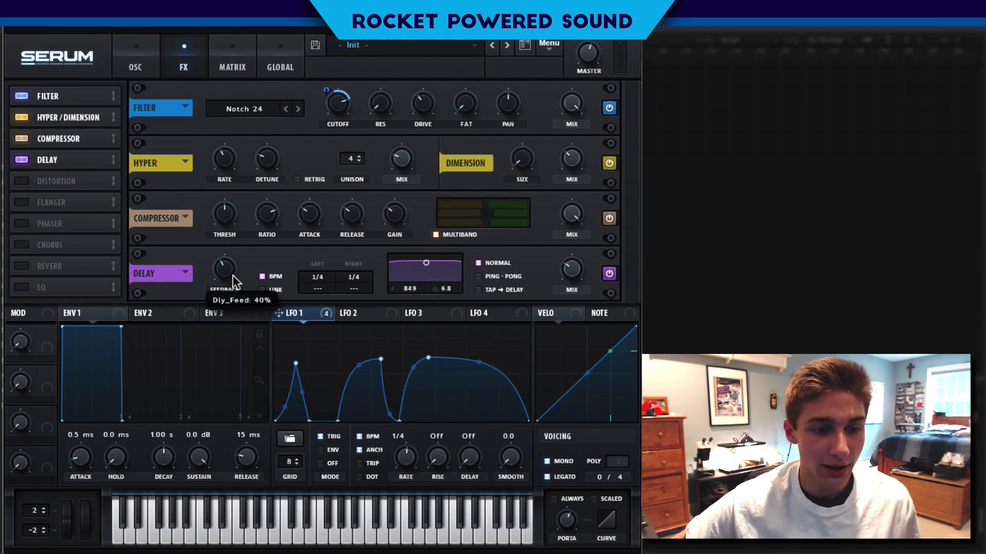
{"action": "mouse_move", "coordinate": [227, 270]}
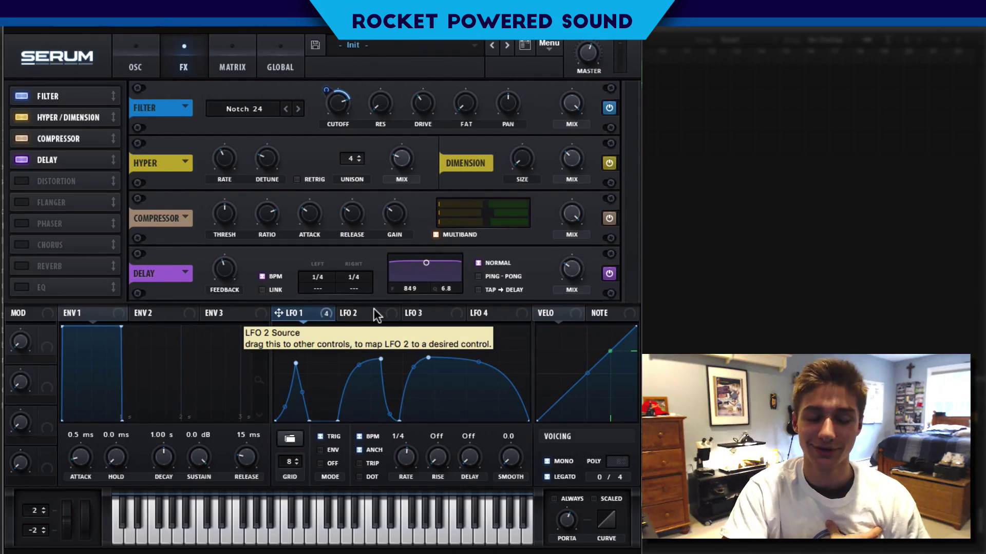
Step: Turn off the Delay's BPM sync, link its left and right channels and lower both times to 10.89 ms
{"action": "left_click", "coordinate": [263, 277]}
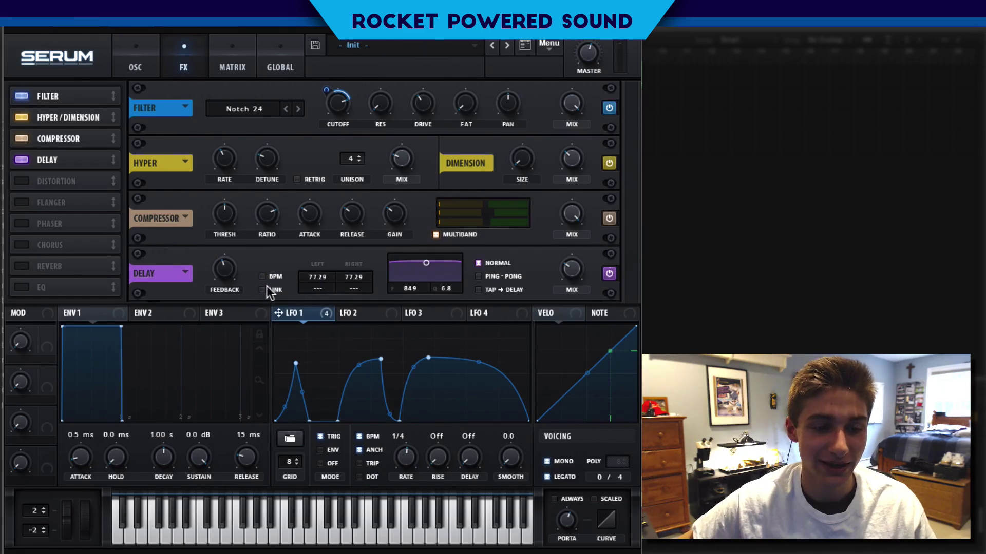
{"action": "left_click", "coordinate": [263, 289]}
{"action": "left_click_drag", "start_coordinate": [332, 273], "coordinate": [314, 299]}
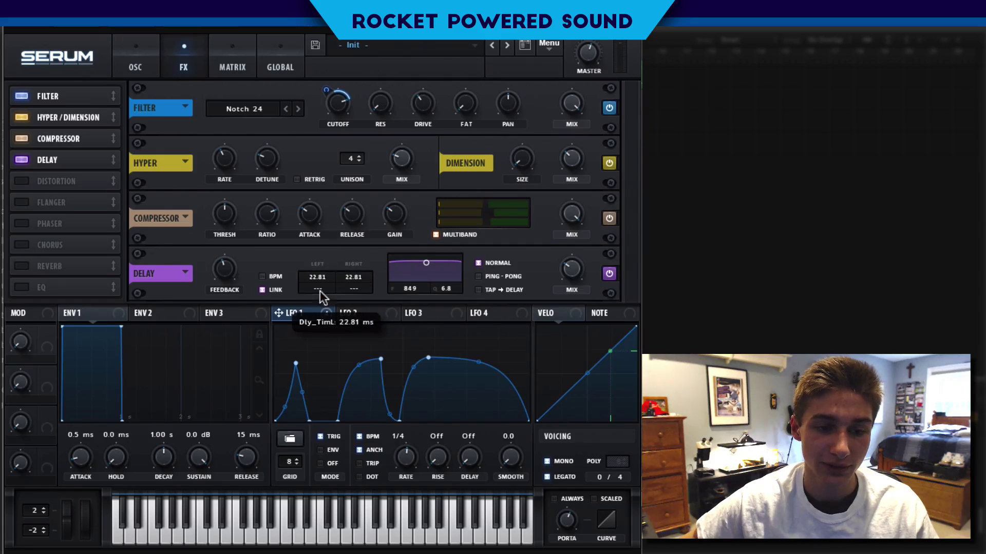
{"action": "left_click", "coordinate": [263, 290]}
{"action": "left_click_drag", "start_coordinate": [319, 276], "coordinate": [311, 300]}
{"action": "left_click", "coordinate": [263, 289]}
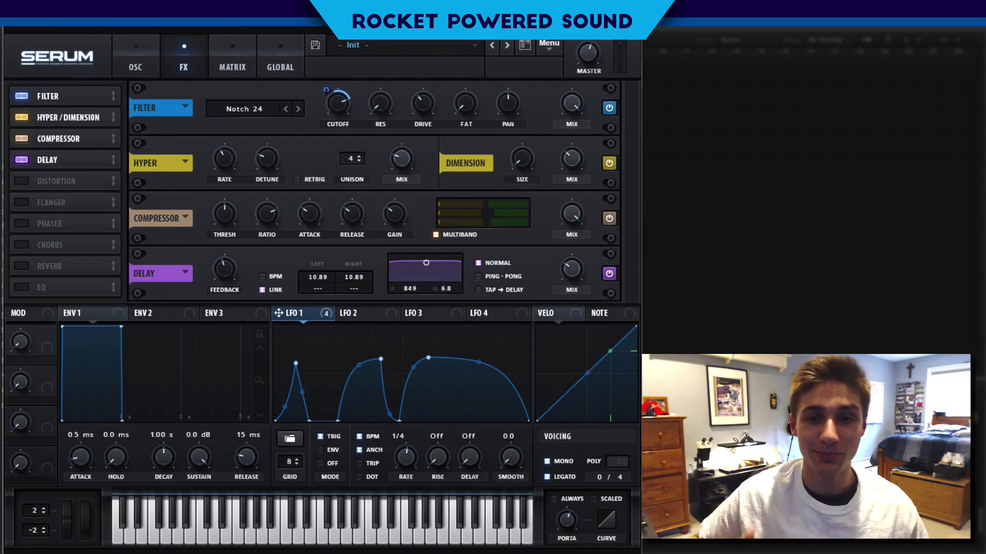
Step: Raise the linked delay times to 16.26 ms and bring the Delay mix to just below halfway
{"action": "left_click", "coordinate": [433, 41]}
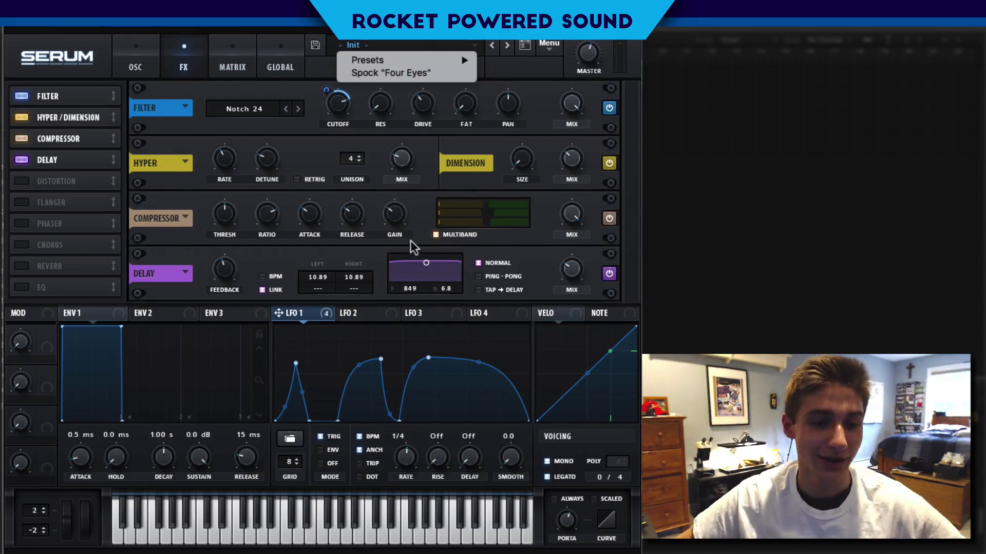
{"action": "left_click", "coordinate": [383, 259]}
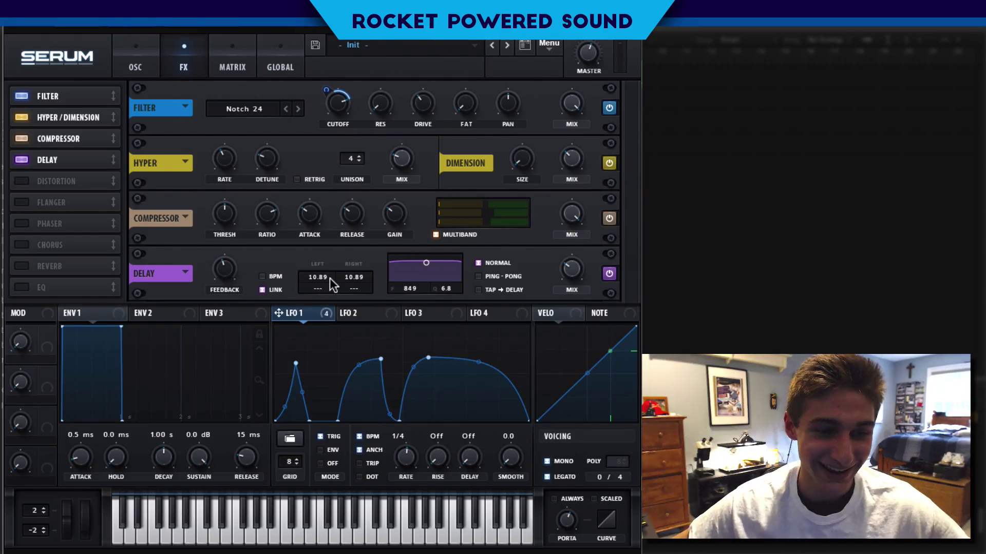
{"action": "scroll", "coordinate": [329, 278], "scroll_direction": "up", "scroll_amount": 2}
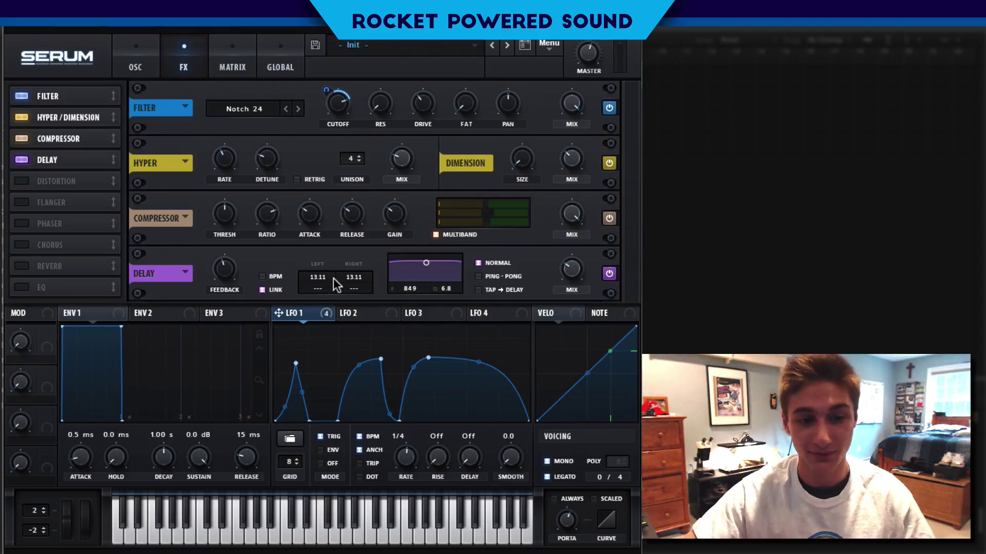
{"action": "left_click_drag", "start_coordinate": [329, 277], "coordinate": [328, 273]}
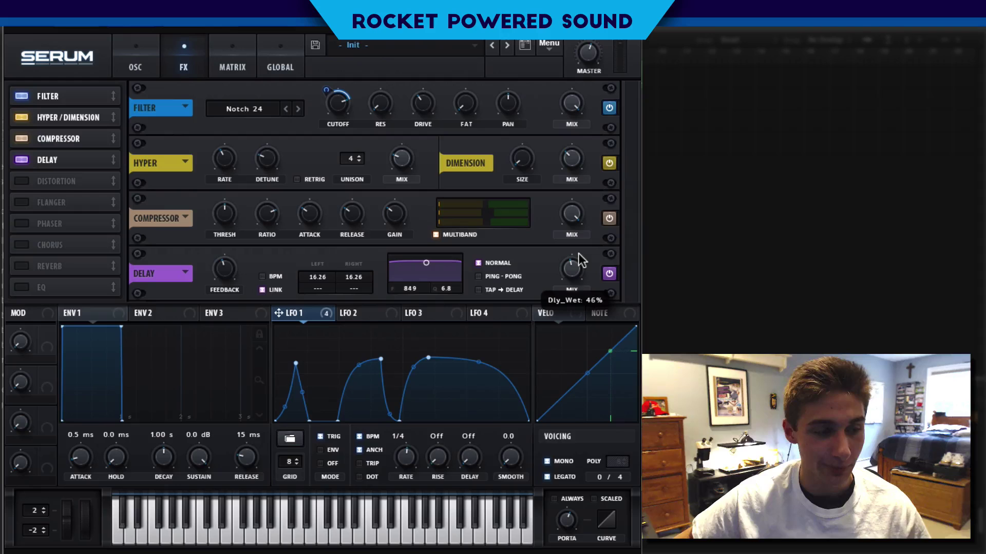
{"action": "left_click_drag", "start_coordinate": [578, 253], "coordinate": [574, 208]}
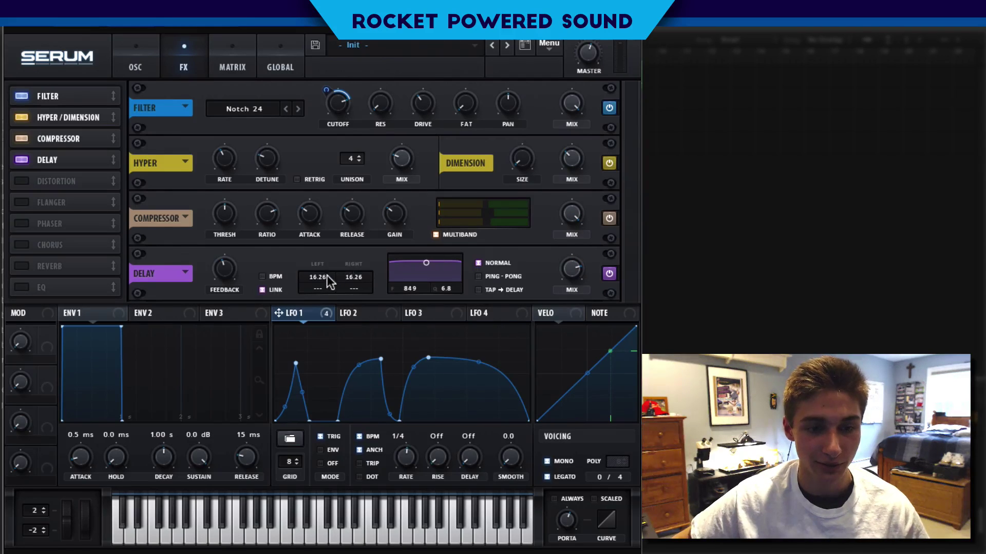
{"action": "mouse_move", "coordinate": [326, 277]}
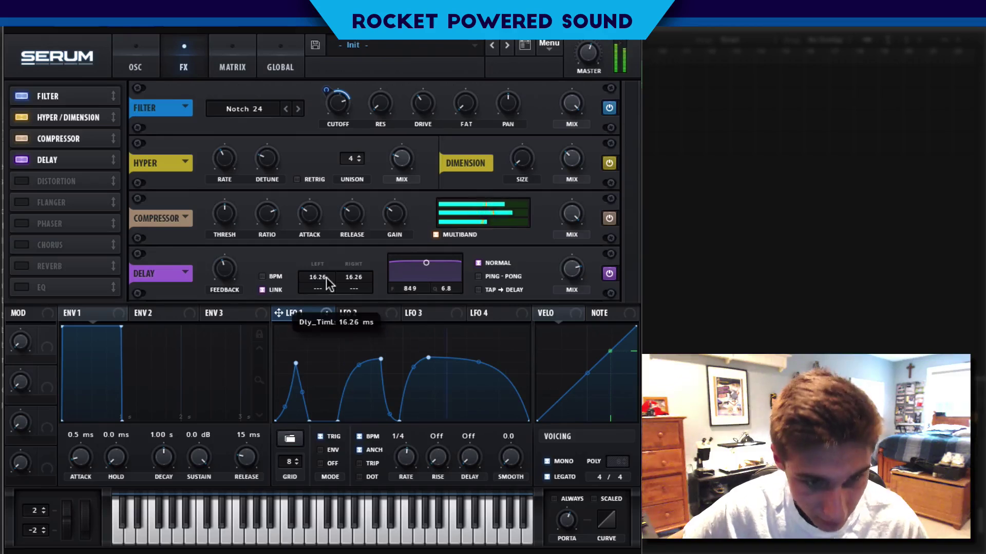
{"action": "mouse_move", "coordinate": [530, 293]}
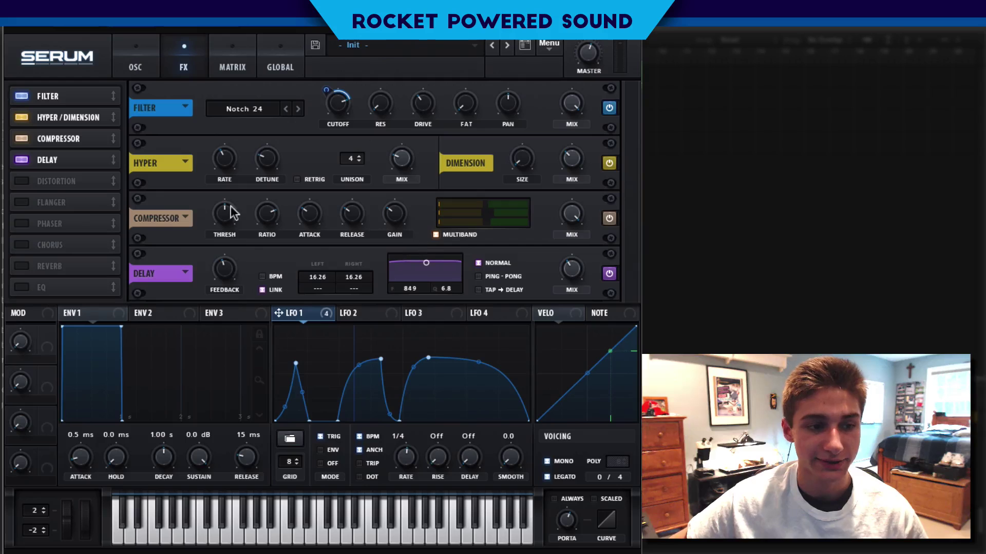
Step: Enable the EQ and switch its low band to a peak shape
{"action": "left_click", "coordinate": [49, 284]}
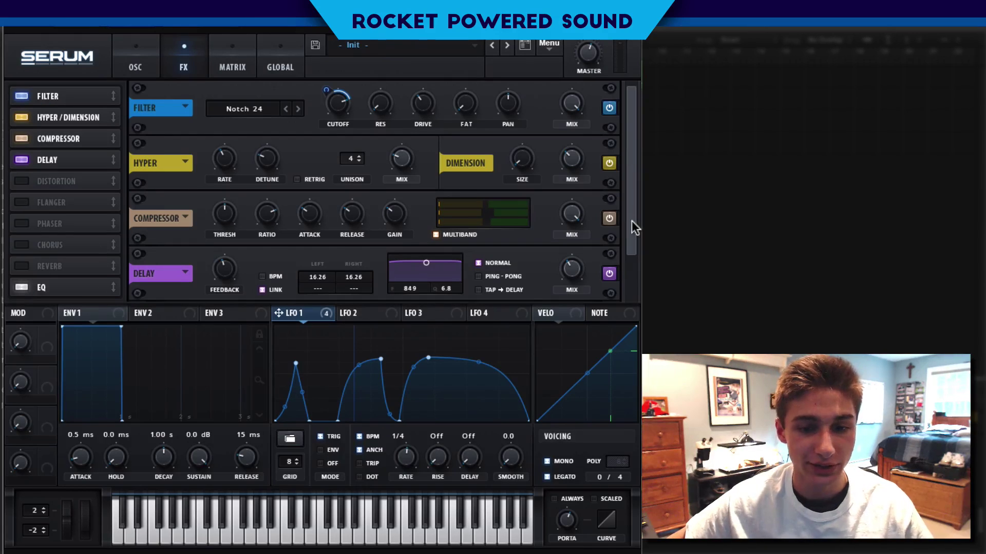
{"action": "left_click_drag", "start_coordinate": [632, 221], "coordinate": [630, 334]}
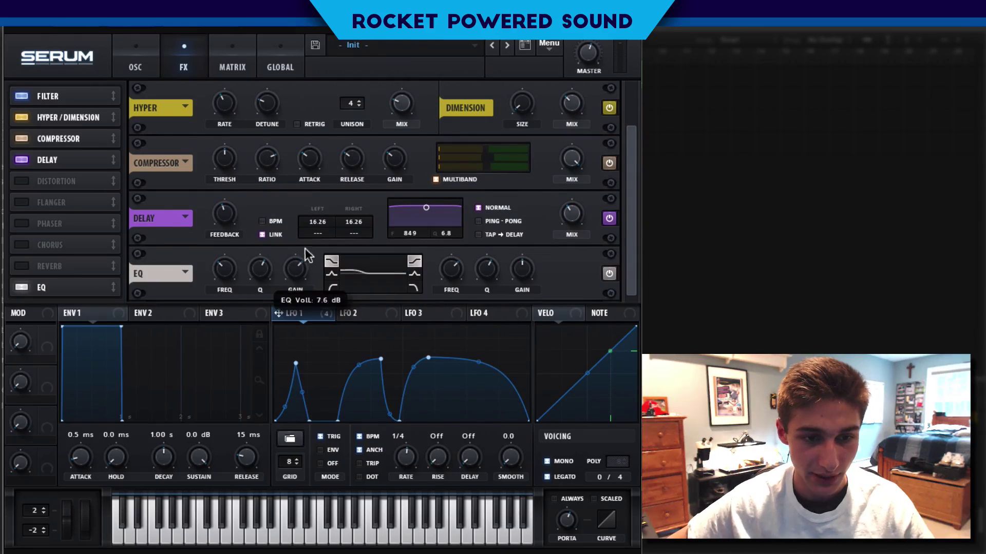
{"action": "left_click", "coordinate": [331, 275]}
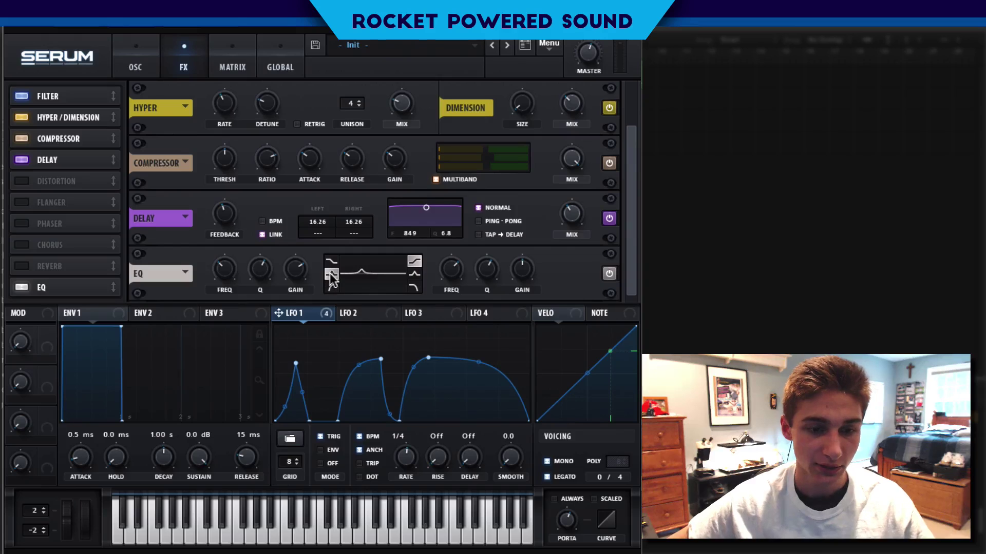
Step: Boost the EQ low band's gain and assign LFO 1 to modulate its frequency
{"action": "mouse_move", "coordinate": [300, 277]}
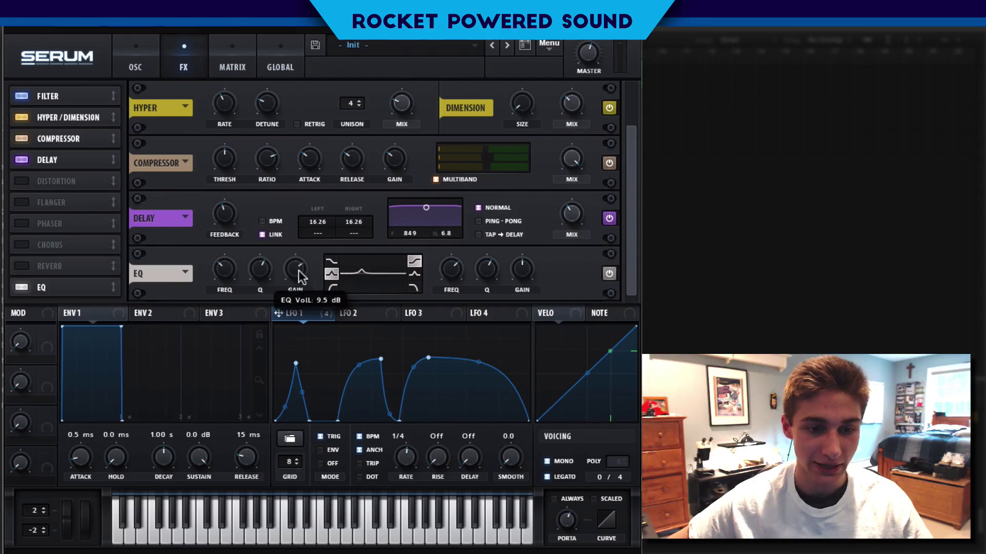
{"action": "left_click_drag", "start_coordinate": [299, 277], "coordinate": [254, 257]}
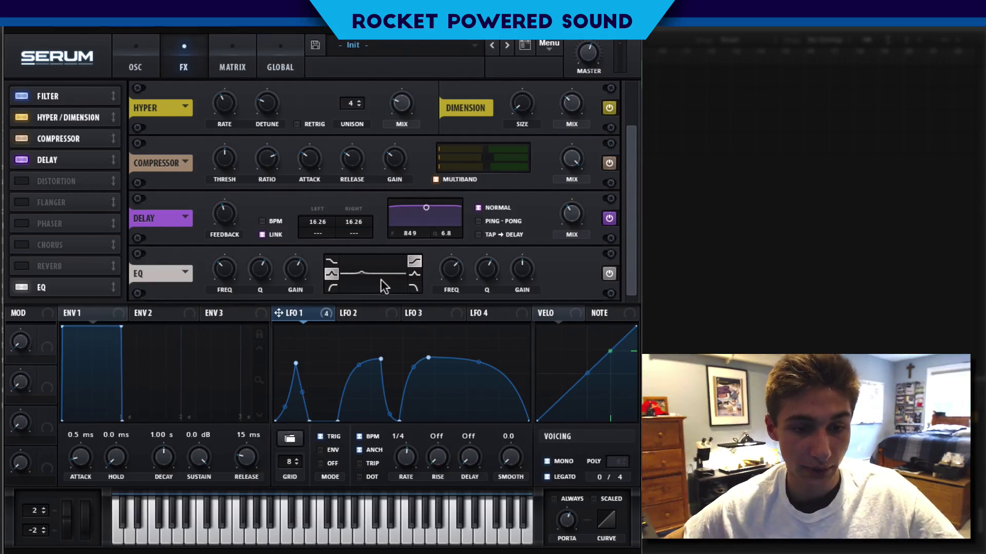
{"action": "mouse_move", "coordinate": [304, 265]}
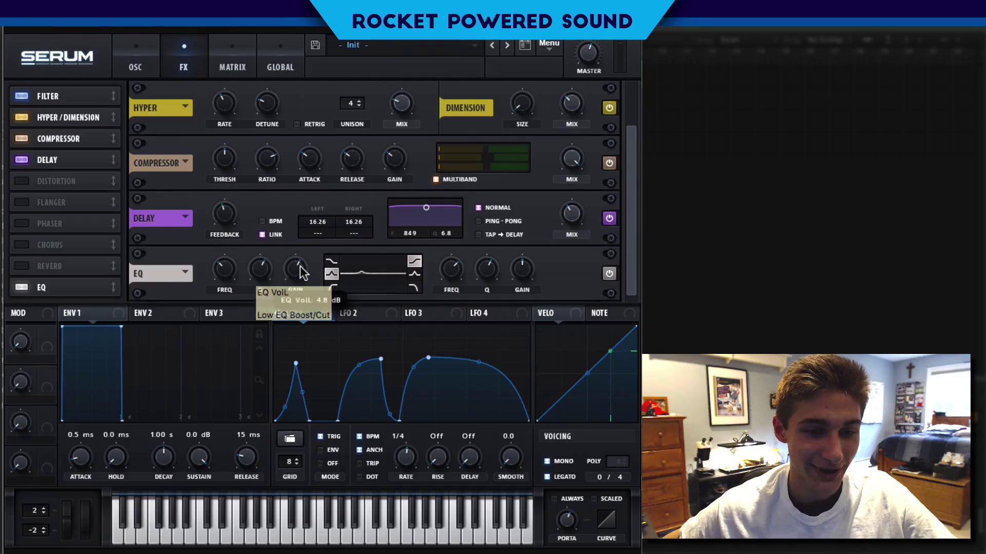
{"action": "left_click_drag", "start_coordinate": [303, 259], "coordinate": [303, 251]}
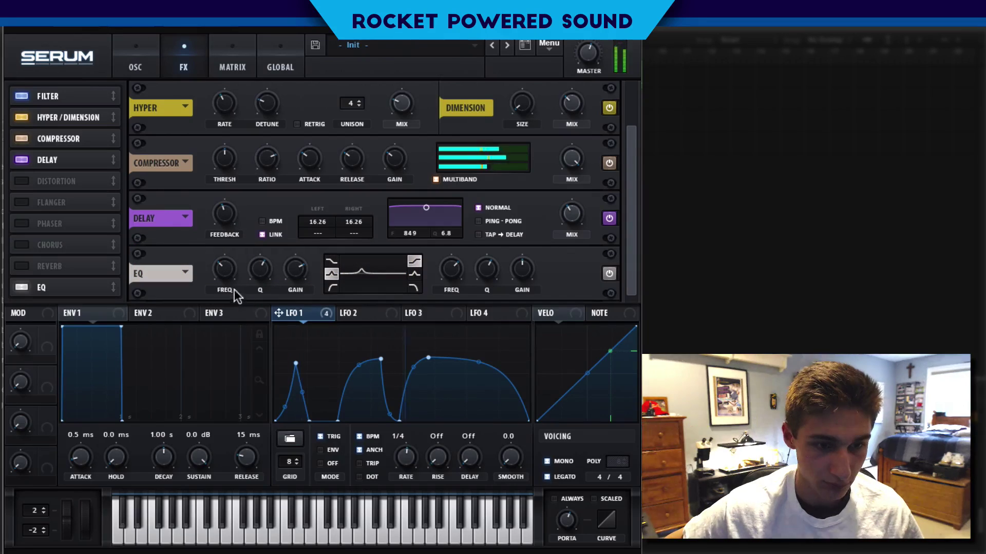
{"action": "left_click_drag", "start_coordinate": [293, 315], "coordinate": [189, 270]}
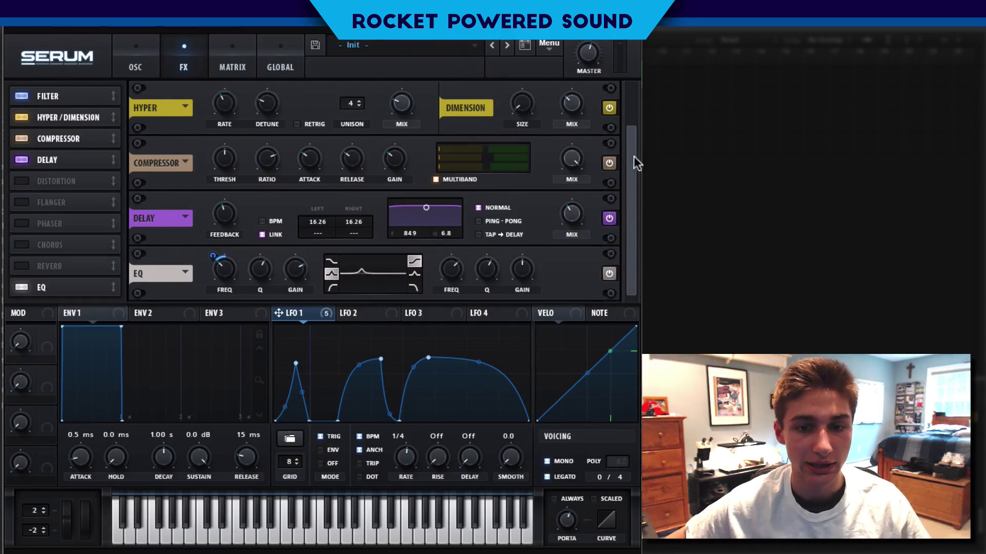
Step: Enable the Tube Distortion and move it to the start of the effects chain
{"action": "scroll", "coordinate": [634, 156], "scroll_direction": "up", "scroll_amount": 2}
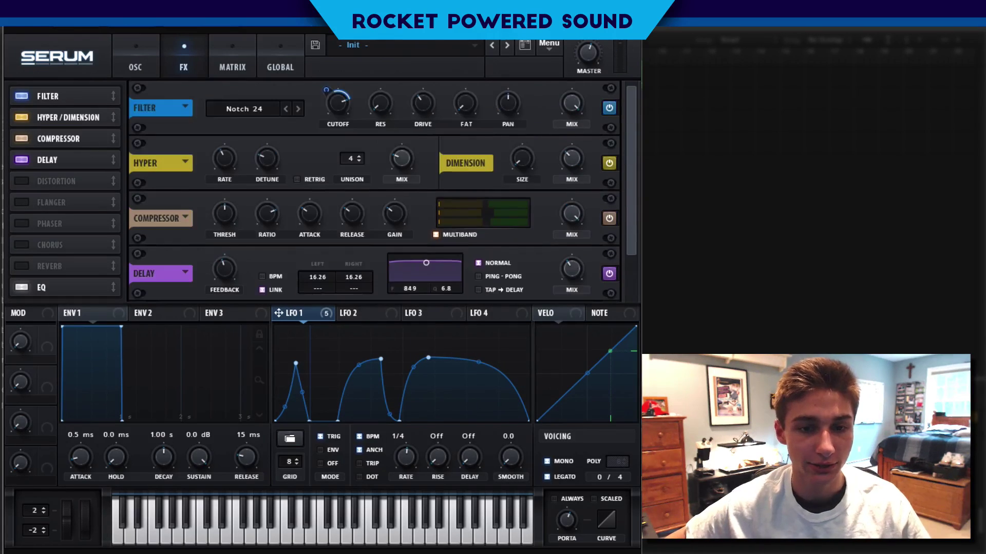
{"action": "left_click", "coordinate": [24, 179]}
{"action": "scroll", "coordinate": [639, 278], "scroll_direction": "down", "scroll_amount": 2}
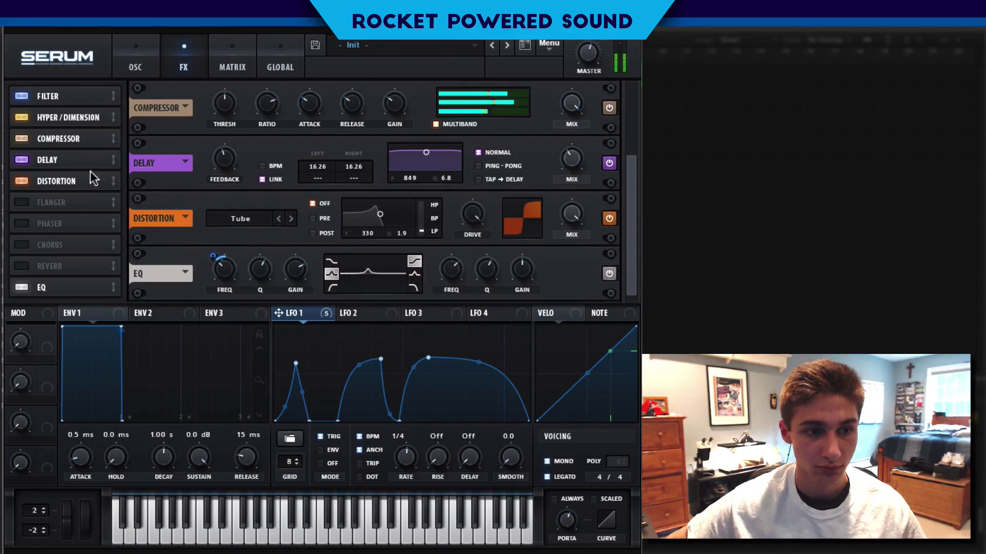
{"action": "left_click_drag", "start_coordinate": [90, 176], "coordinate": [90, 96]}
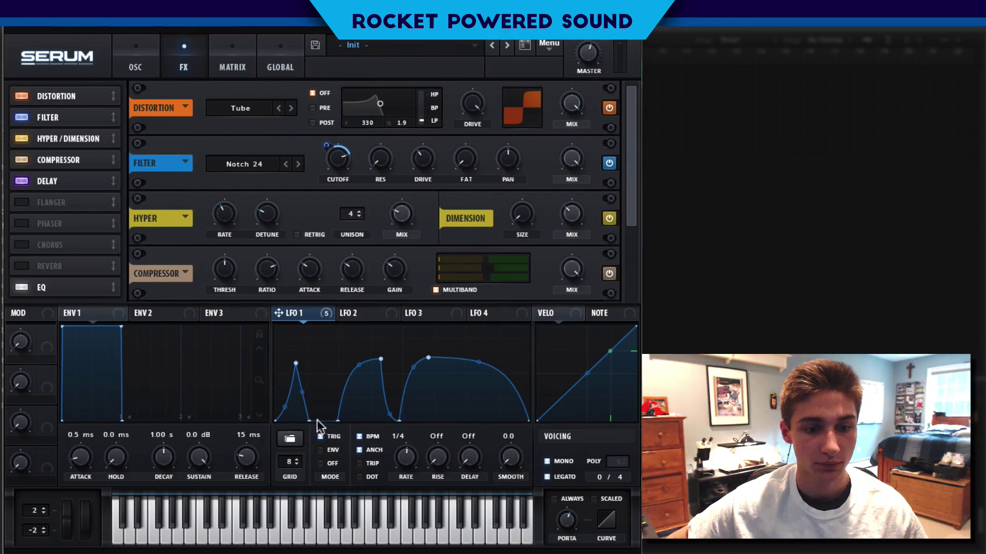
Step: Merge LFO 1's first two humps into one plateau that begins at the very start of the curve
{"action": "left_click_drag", "start_coordinate": [315, 424], "coordinate": [435, 392]}
{"action": "double_click", "coordinate": [336, 418]}
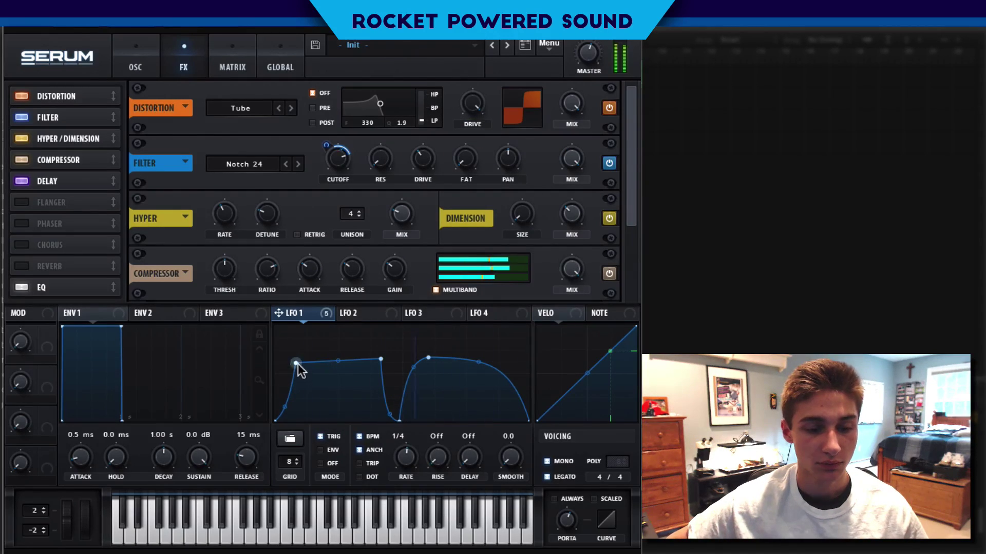
{"action": "left_click_drag", "start_coordinate": [297, 365], "coordinate": [278, 359]}
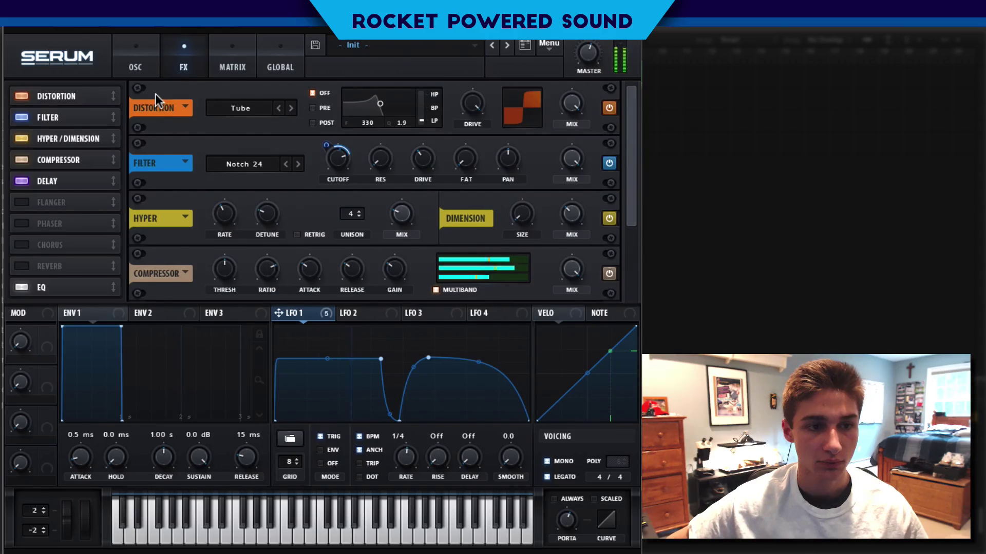
Step: Try OSC B at +7 semitones and return its semitone offset to 0
{"action": "left_click", "coordinate": [135, 60]}
{"action": "left_click_drag", "start_coordinate": [370, 128], "coordinate": [377, 78]}
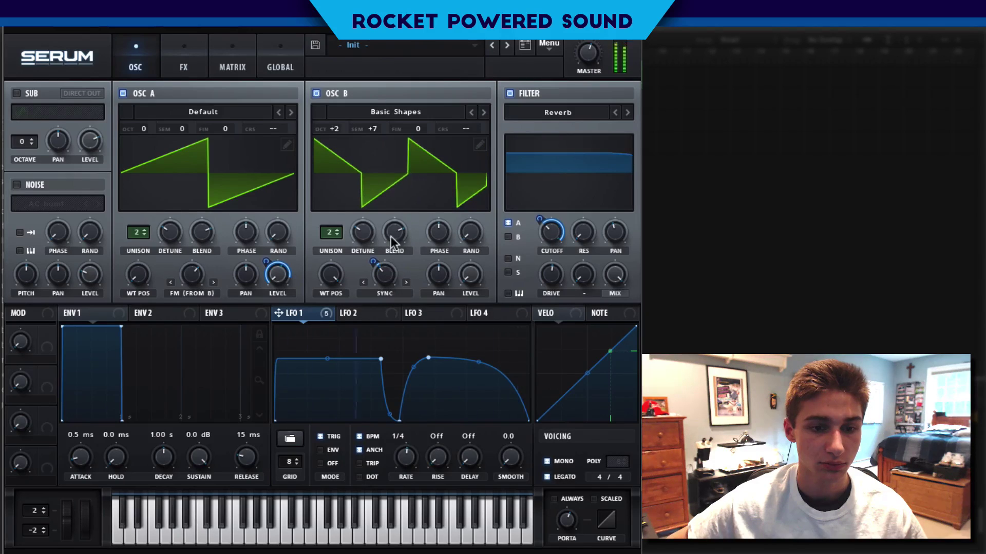
{"action": "left_click_drag", "start_coordinate": [371, 128], "coordinate": [368, 180]}
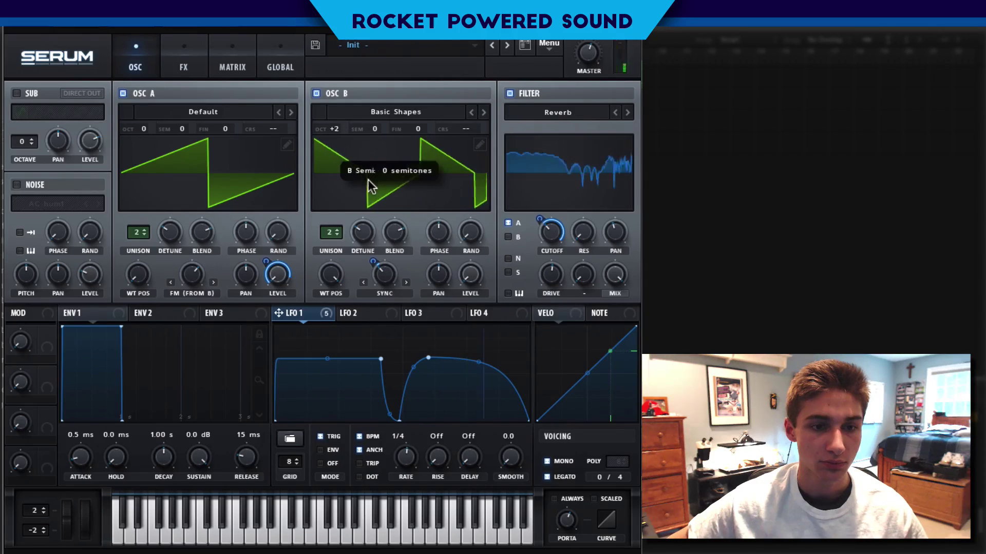
Step: Lower LFO 1's first plateau below halfway with a rounded rise and adjust OSC B's Sync amount
{"action": "left_click_drag", "start_coordinate": [381, 358], "coordinate": [324, 396]}
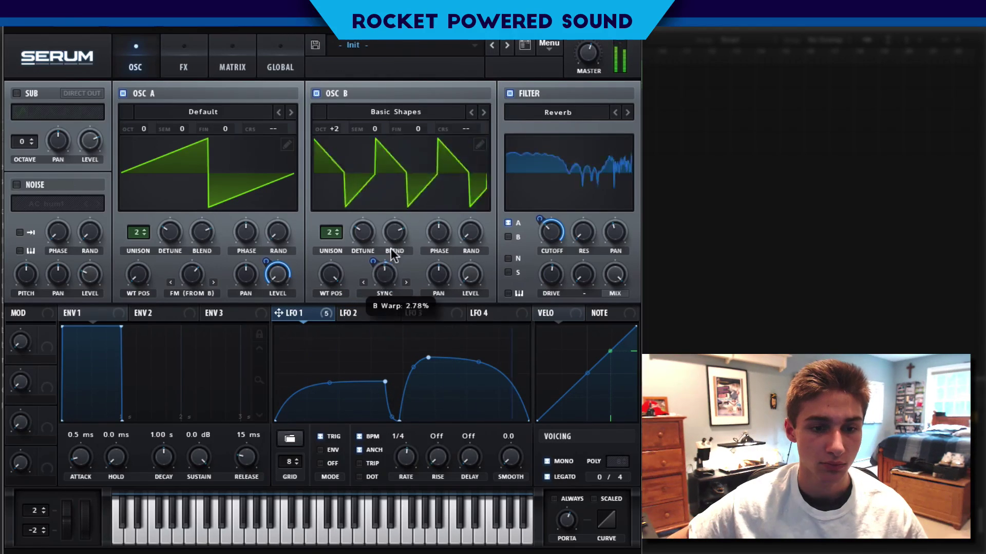
{"action": "mouse_move", "coordinate": [375, 257]}
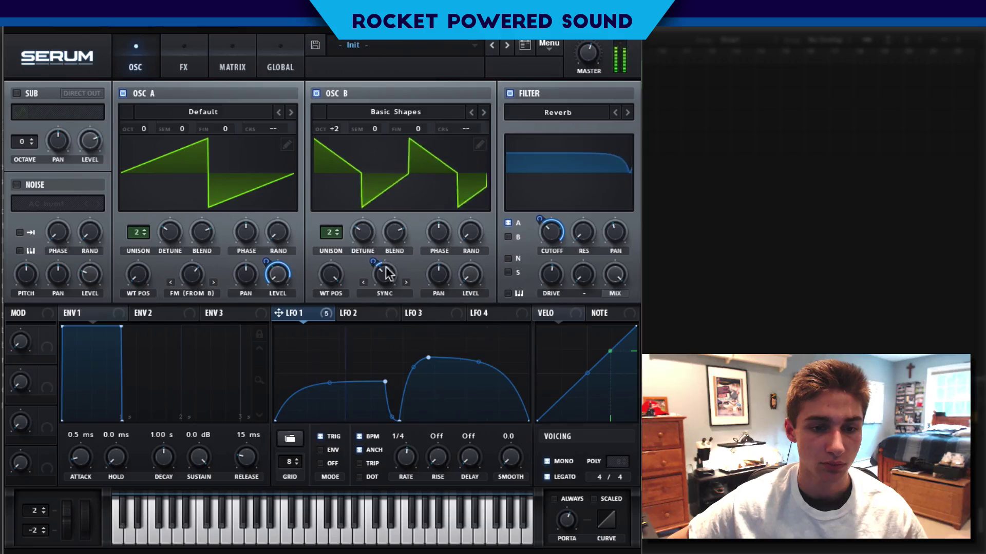